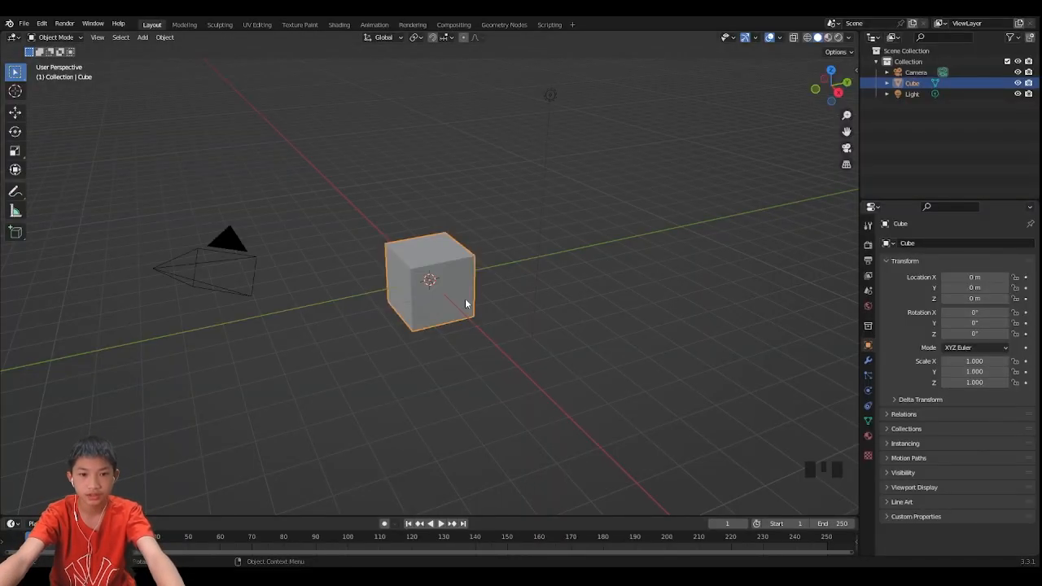
- Delete the default cube and add a cylinder mesh to the scene
key(Delete)
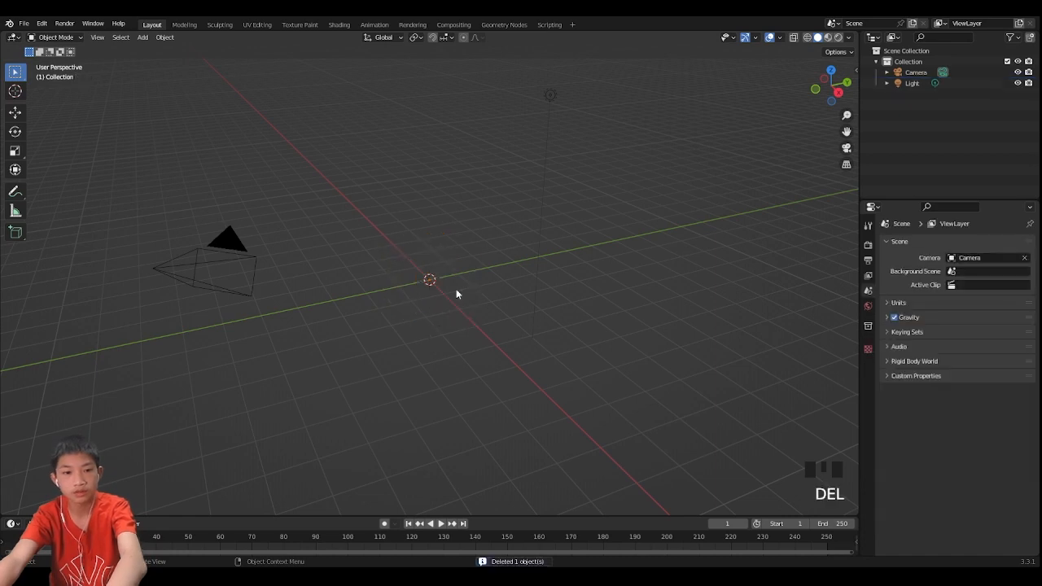
scroll(397, 281, up, 2)
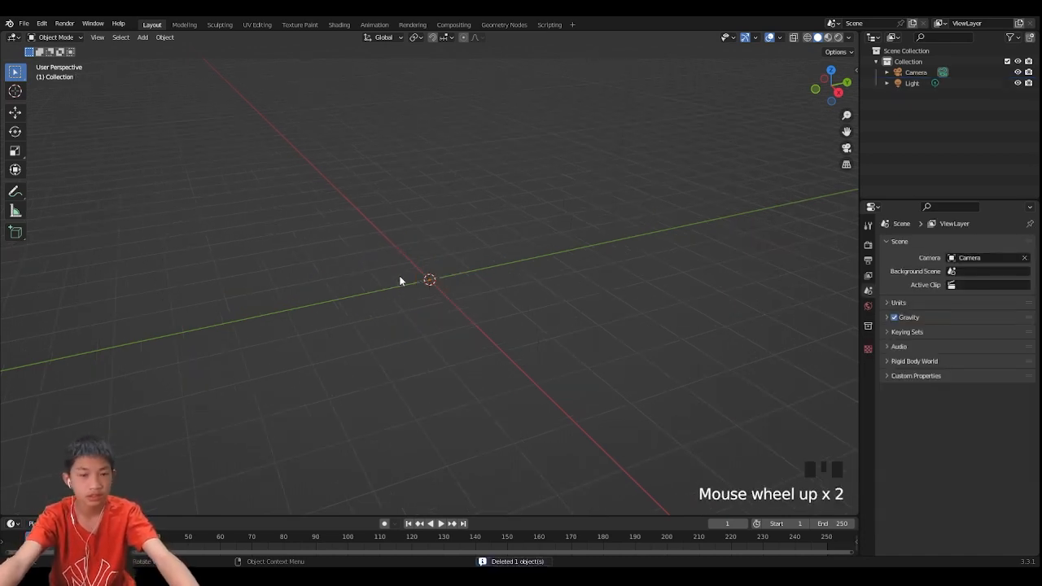
key(shift+a)
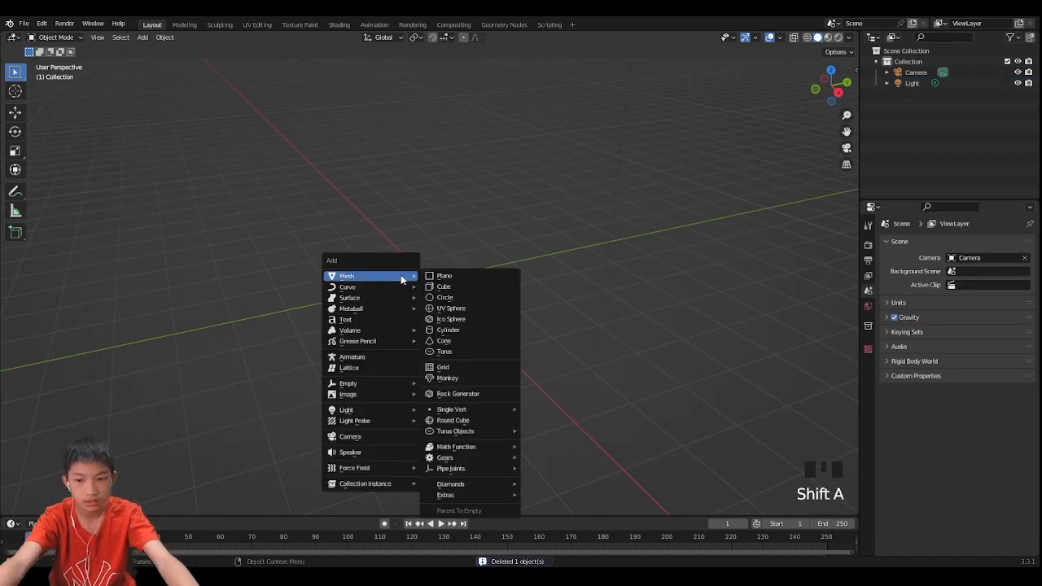
click(438, 330)
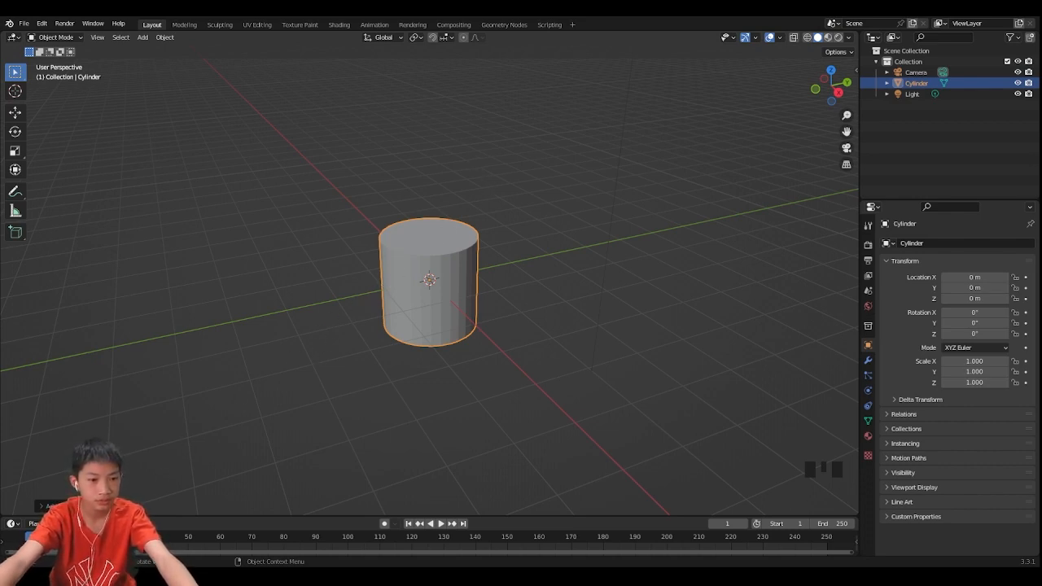
- Set the new cylinder's vertex count to 6 to make a hexagonal prism
click(47, 507)
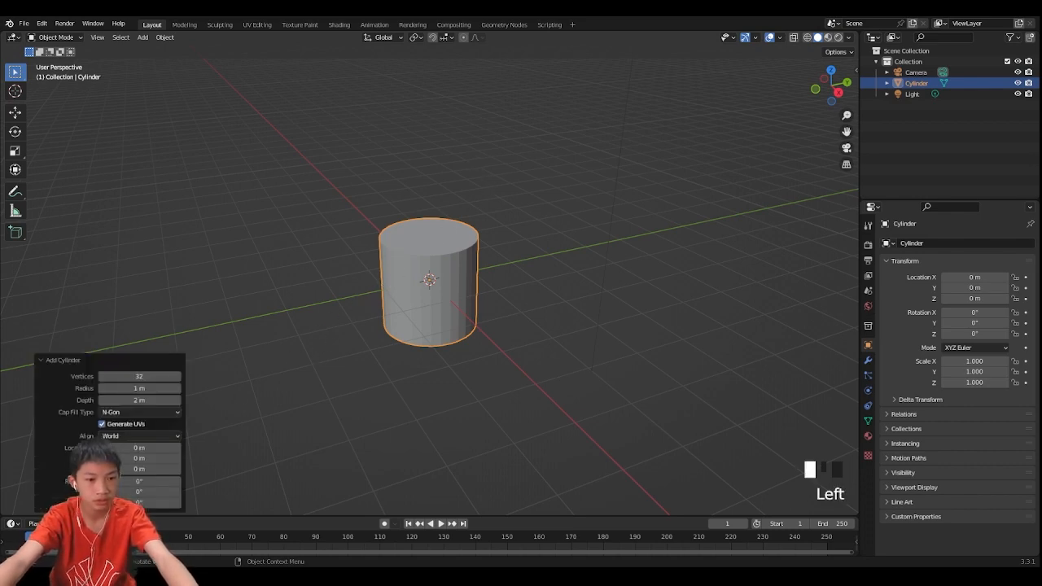
double_click(122, 377)
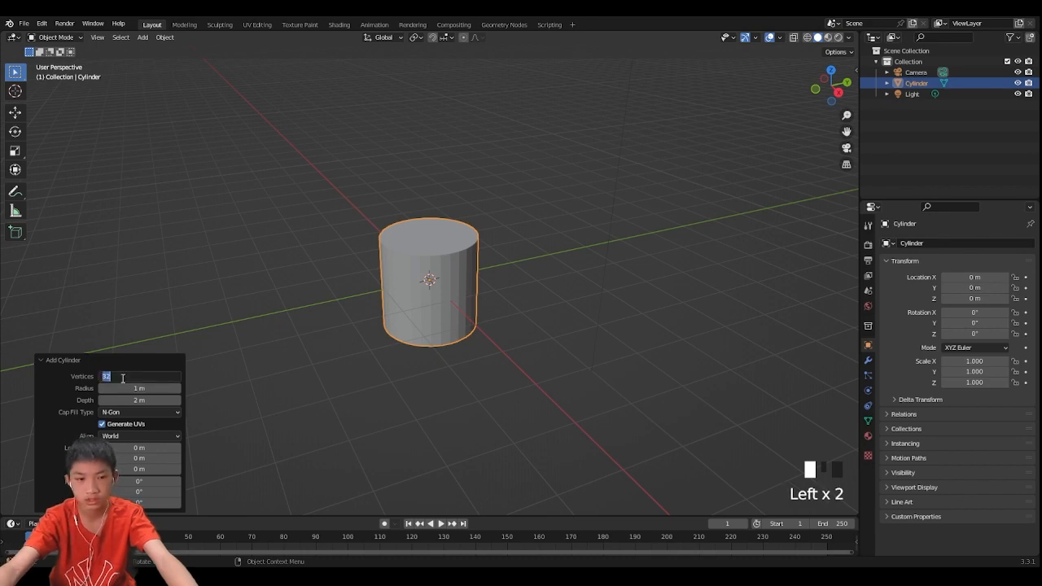
text(6)
key(Return)
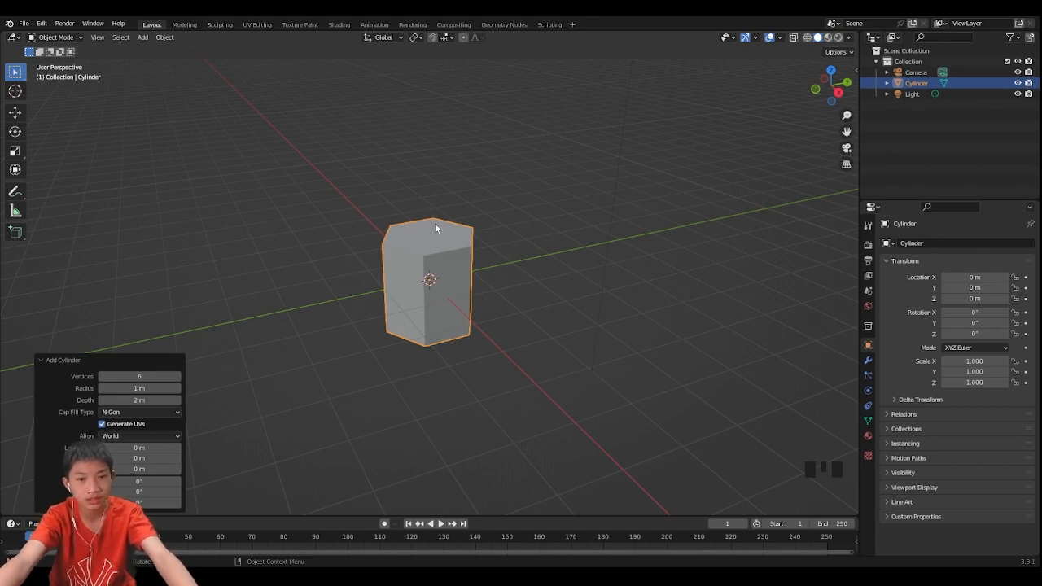
- Move the hexagonal cylinder 1 m up along the Z axis
middle_drag(358, 268, 424, 323)
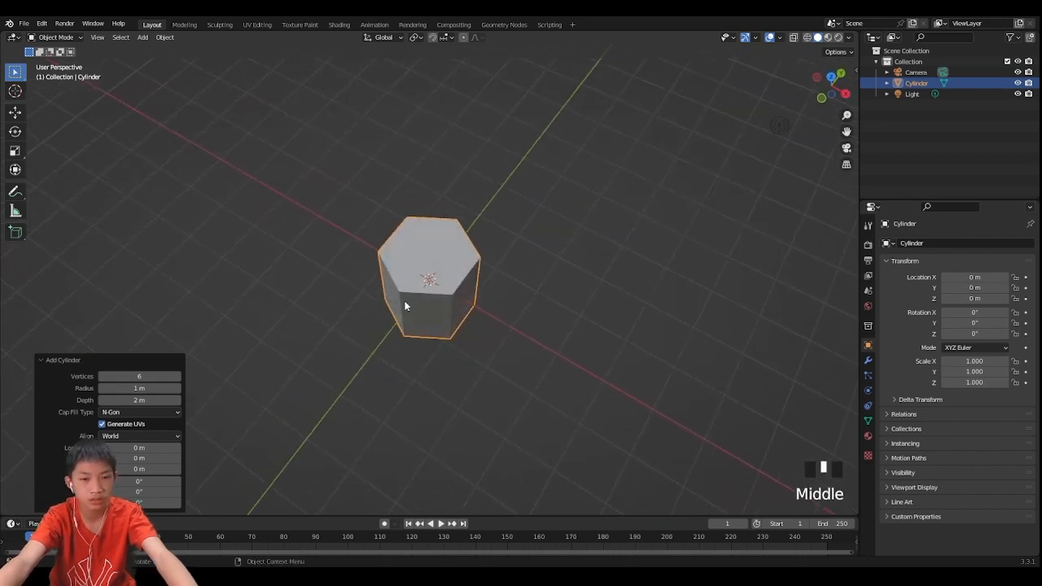
click(344, 288)
middle_drag(344, 288, 459, 269)
scroll(422, 245, up, 4)
click(430, 252)
scroll(519, 226, down, 2)
key(g)
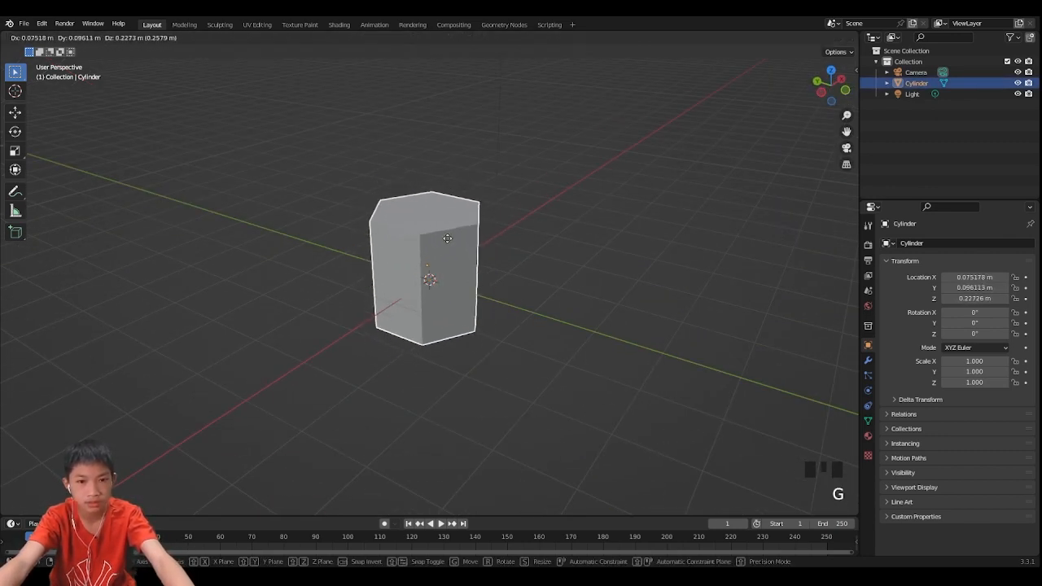
key(z)
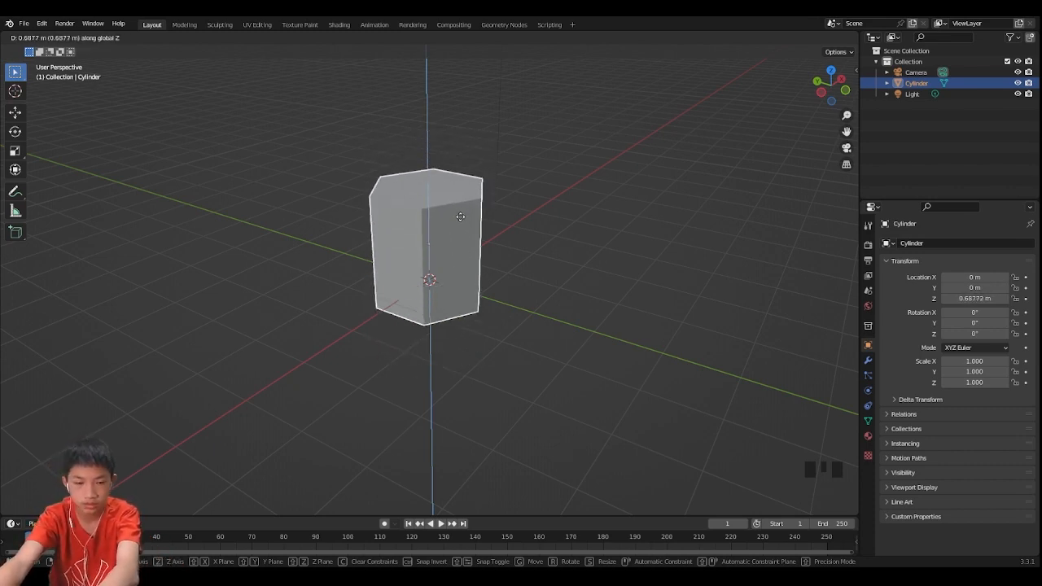
text(1)
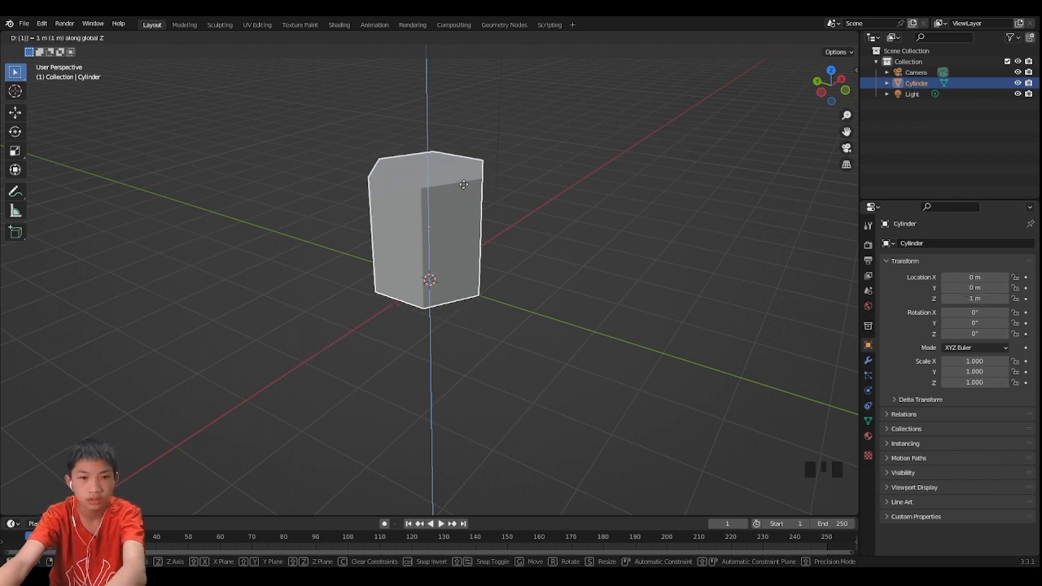
key(Return)
- In Edit Mode with face selection, select the top face and move it 1 m down along Z
middle_drag(472, 202, 517, 218)
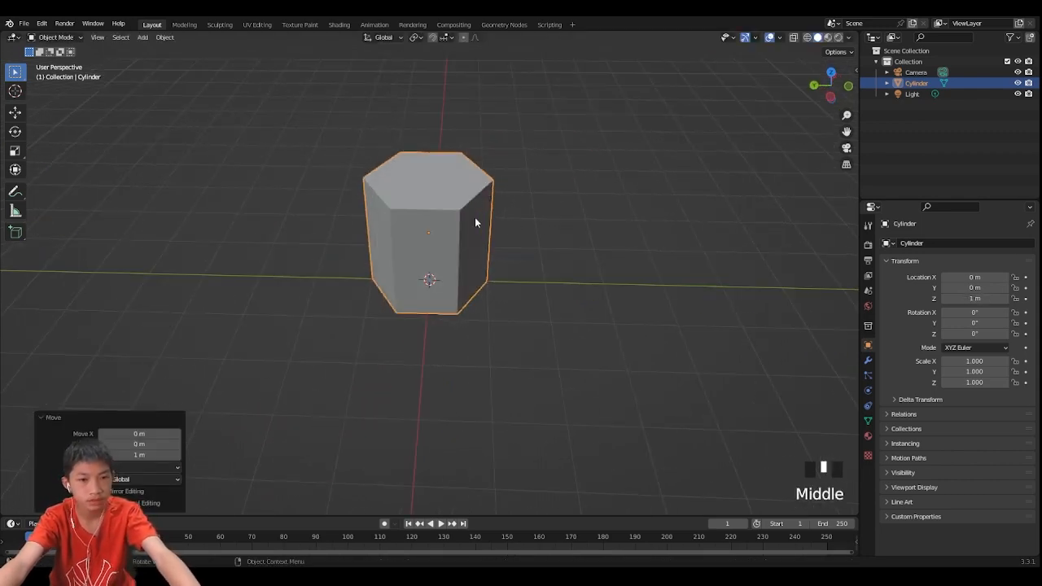
key(Tab)
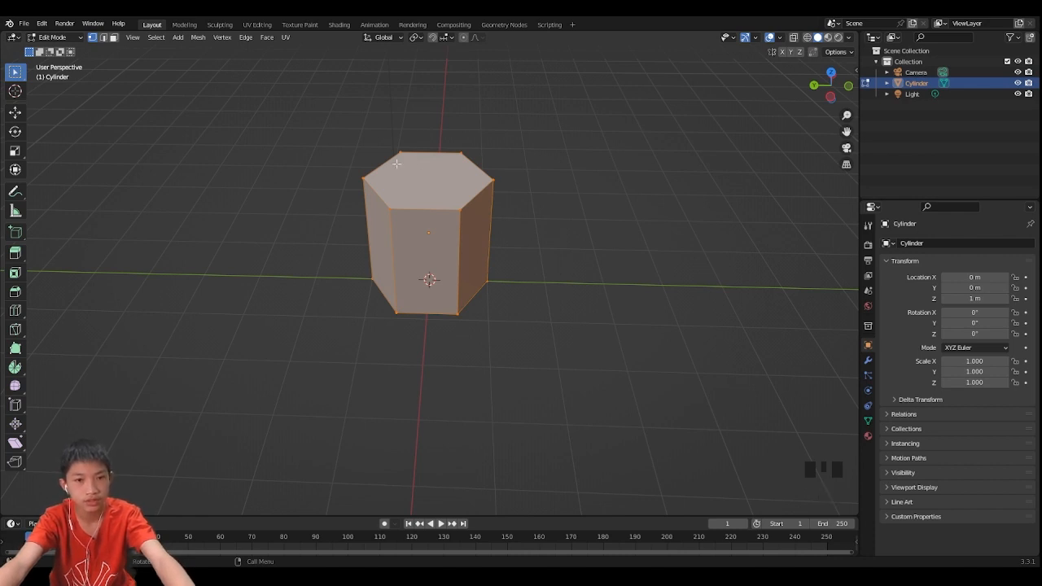
click(401, 163)
click(364, 166)
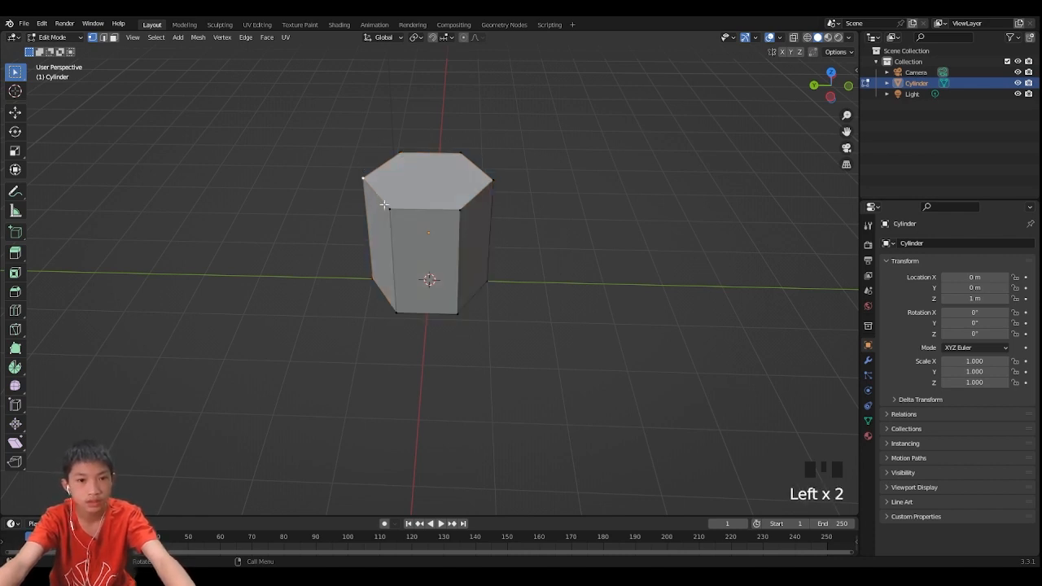
click(388, 208)
click(456, 208)
click(493, 179)
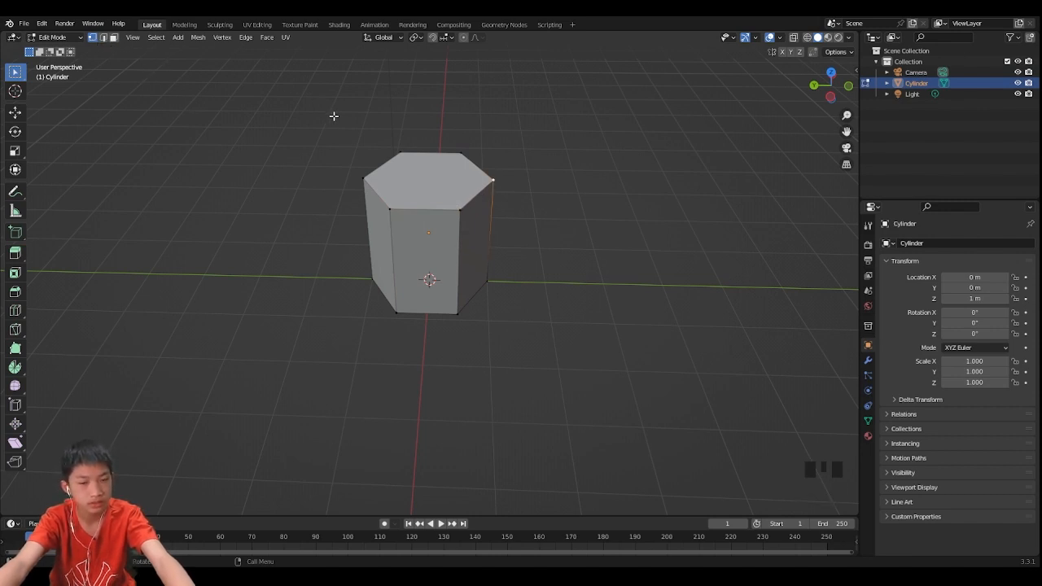
click(115, 38)
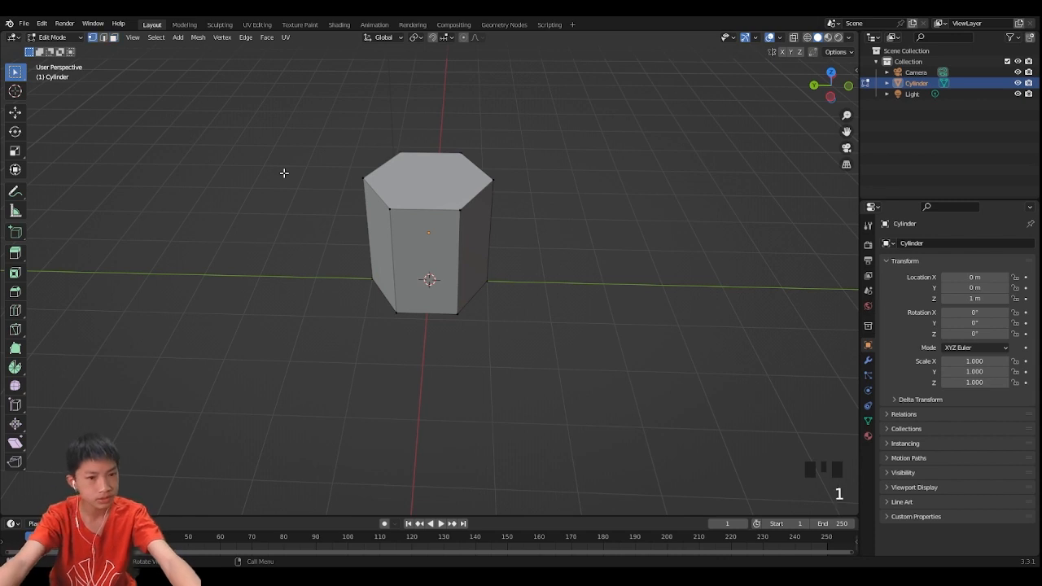
key(3)
key(2)
key(3)
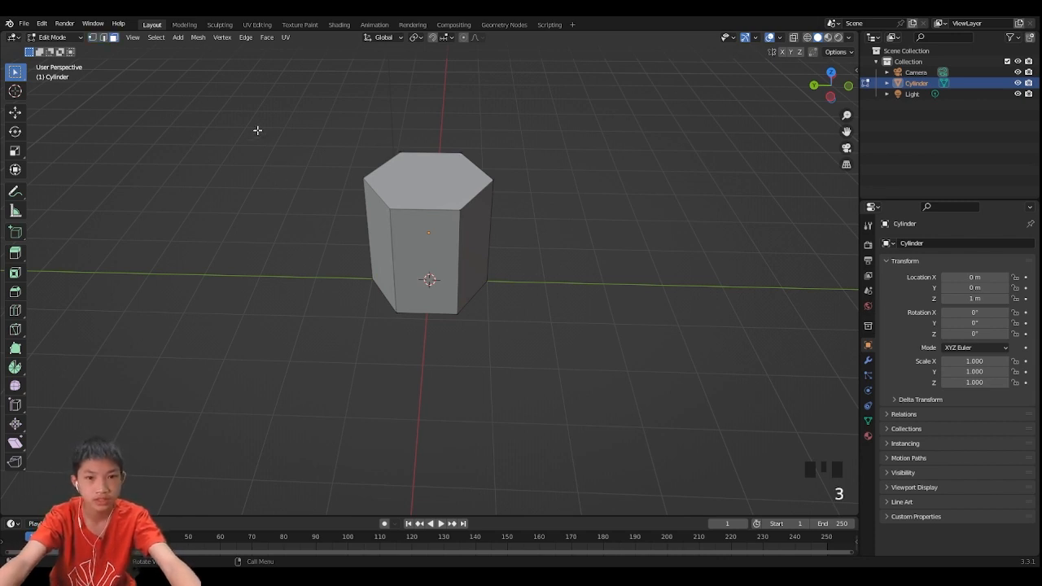
click(348, 143)
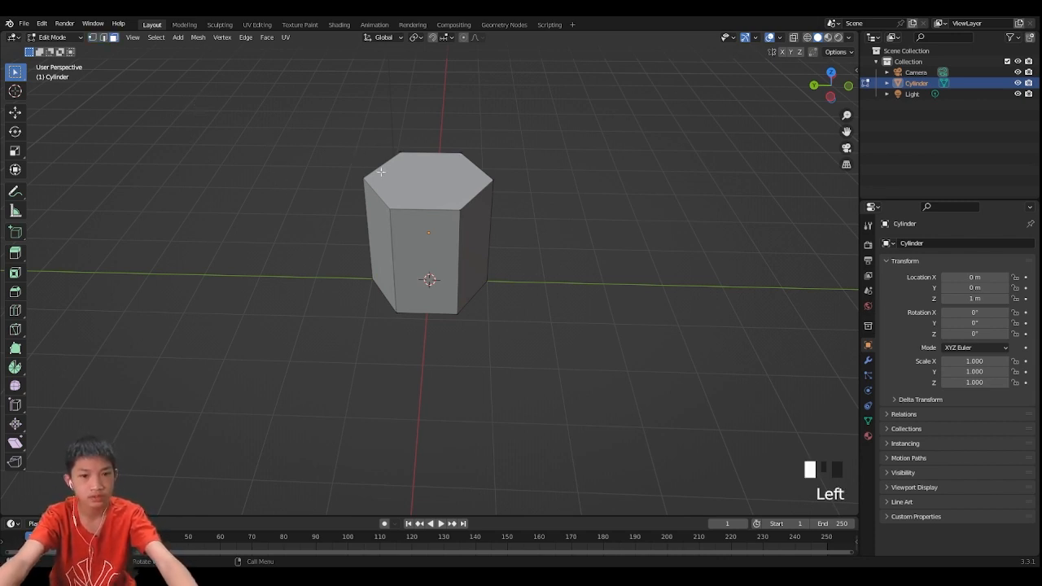
scroll(456, 203, up, 3)
scroll(472, 187, down, 2)
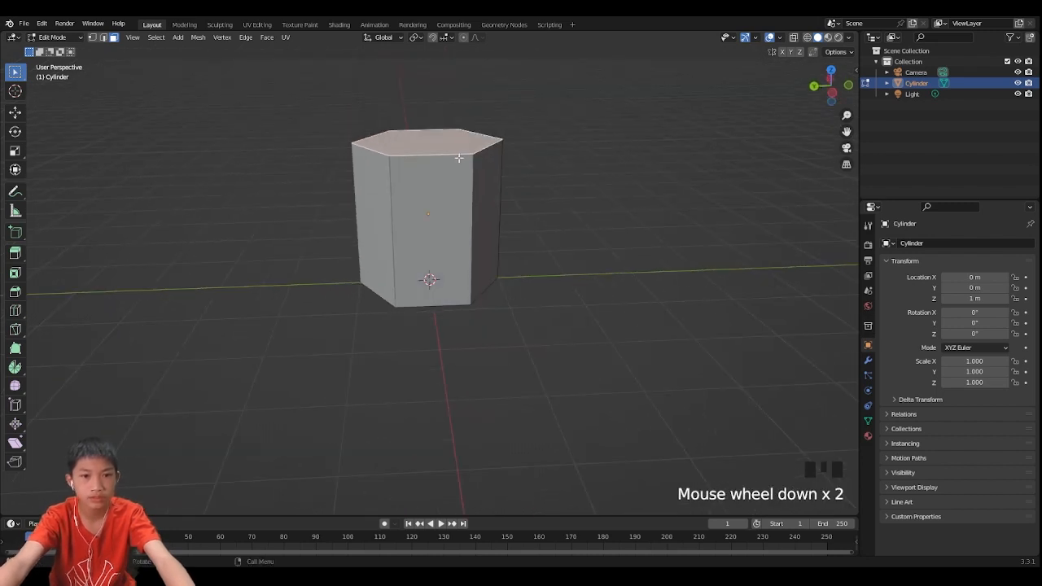
key(g)
key(z)
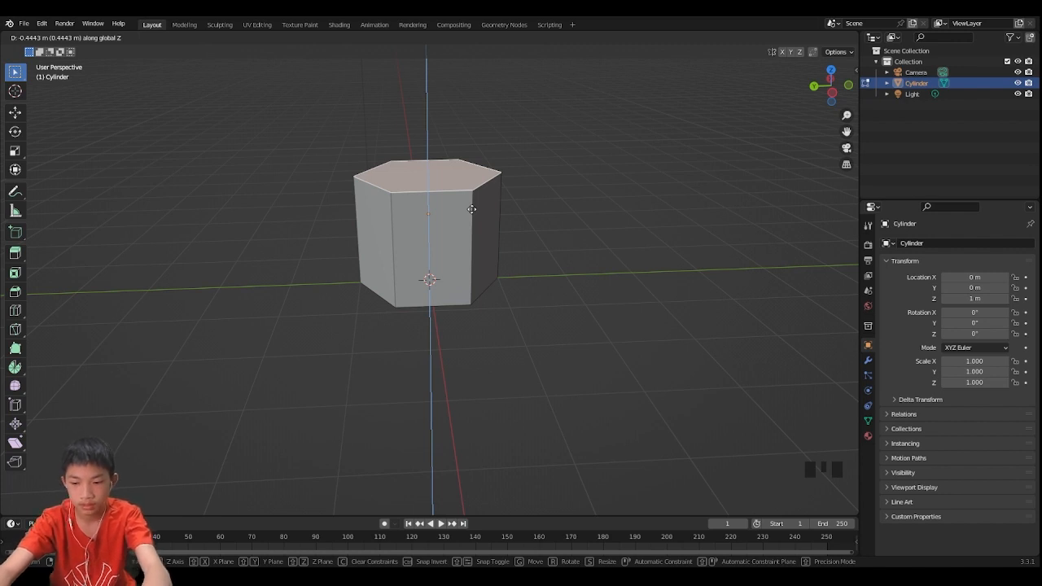
text(-1)
key(Return)
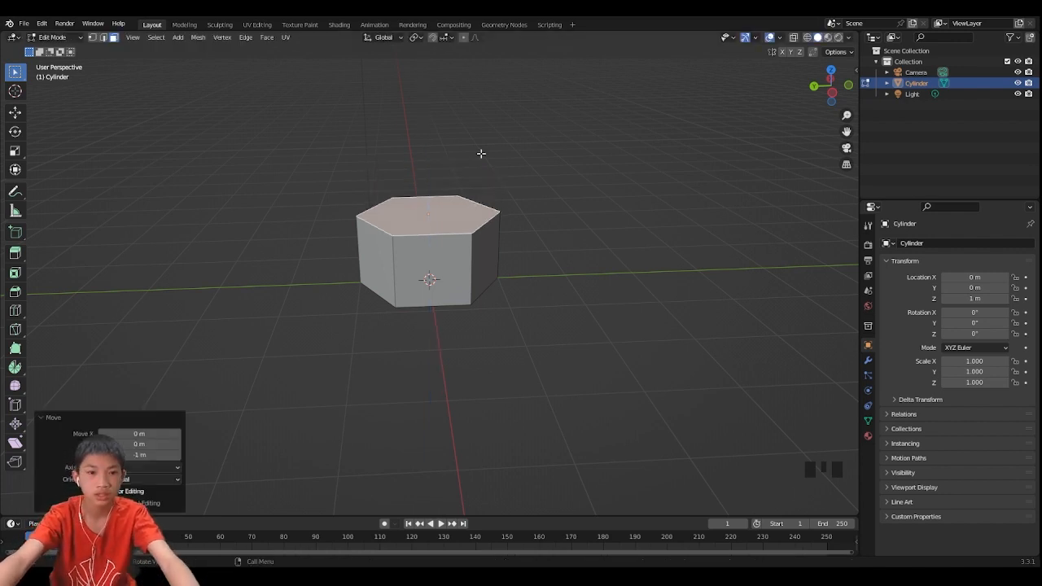
- Scale the top face down to about 0.508
middle_drag(481, 154, 515, 208)
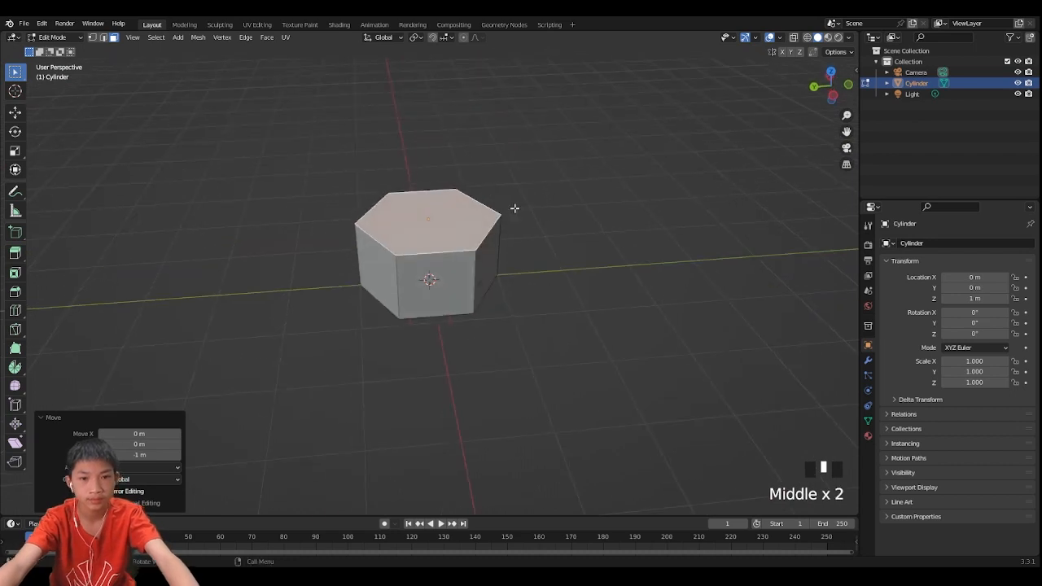
key(s)
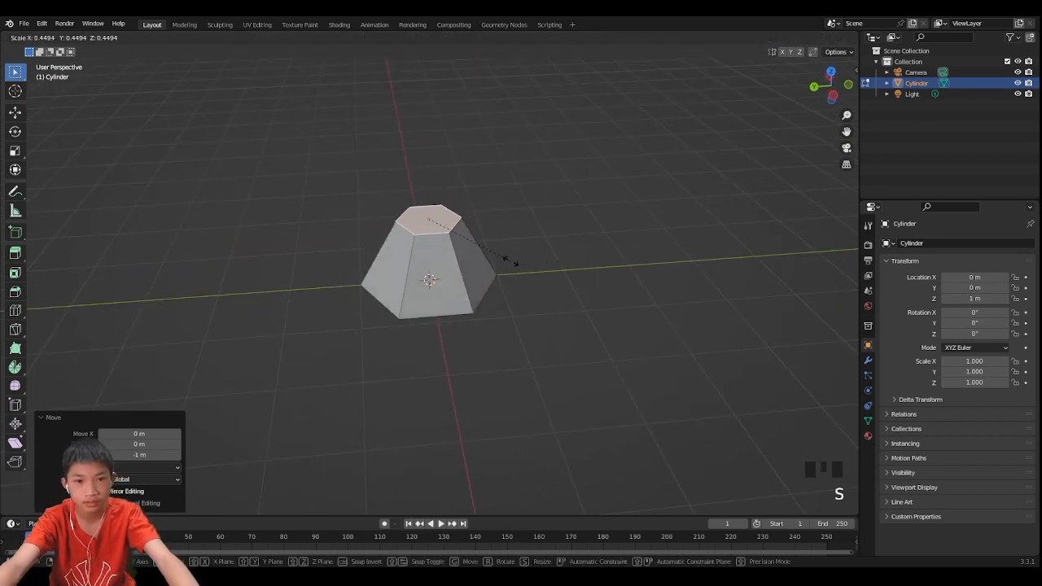
click(521, 262)
- Extrude the top face in place and scale it outward to about 3.385
middle_drag(516, 268, 554, 254)
scroll(355, 230, down, 3)
middle_drag(355, 229, 511, 242)
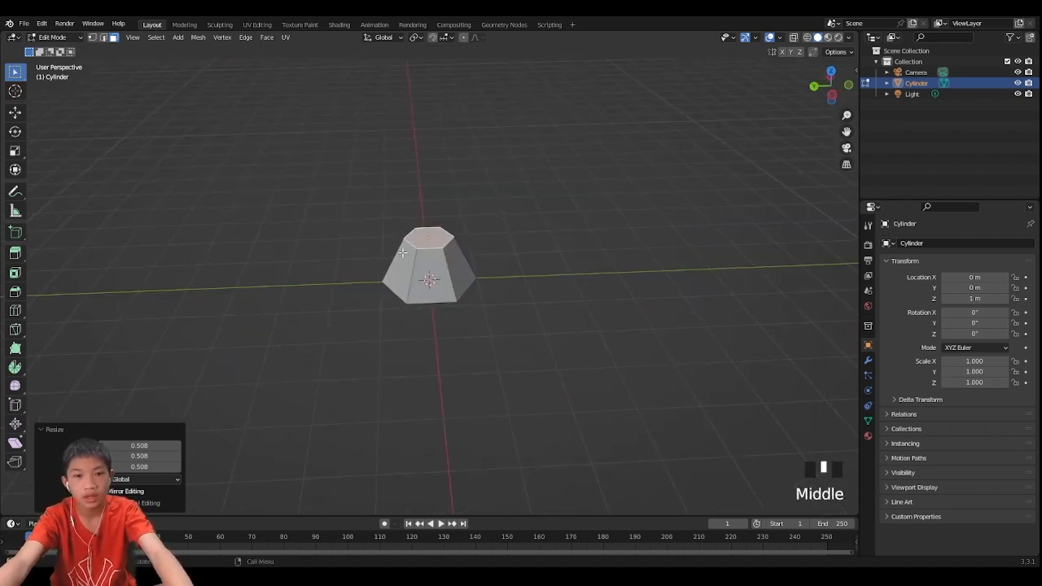
scroll(514, 242, up, 2)
key(e)
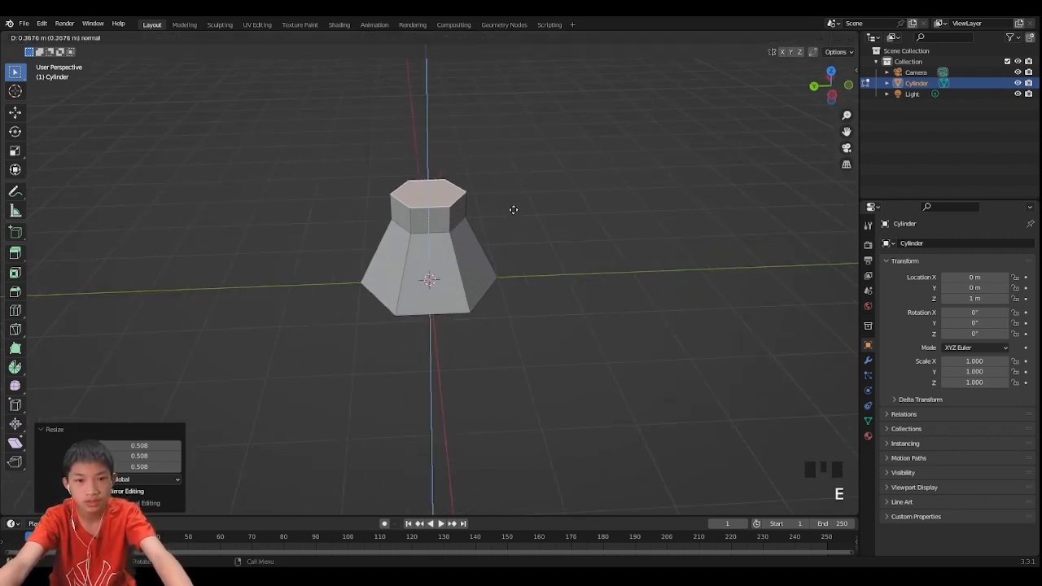
right_click(523, 179)
key(s)
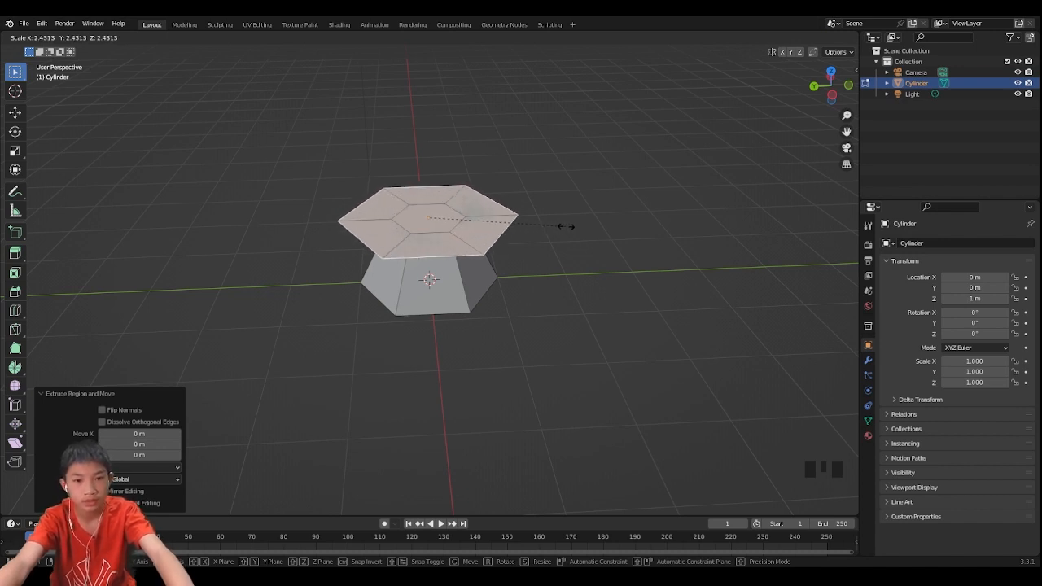
click(616, 220)
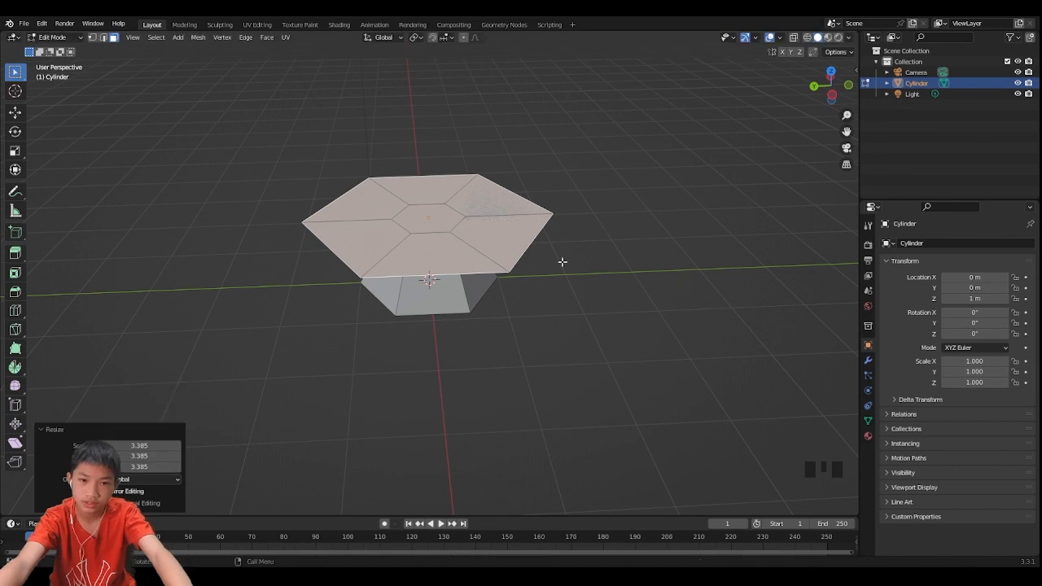
- Move the widened face about 0.13 m down along Z
middle_drag(563, 260, 551, 231)
key(g)
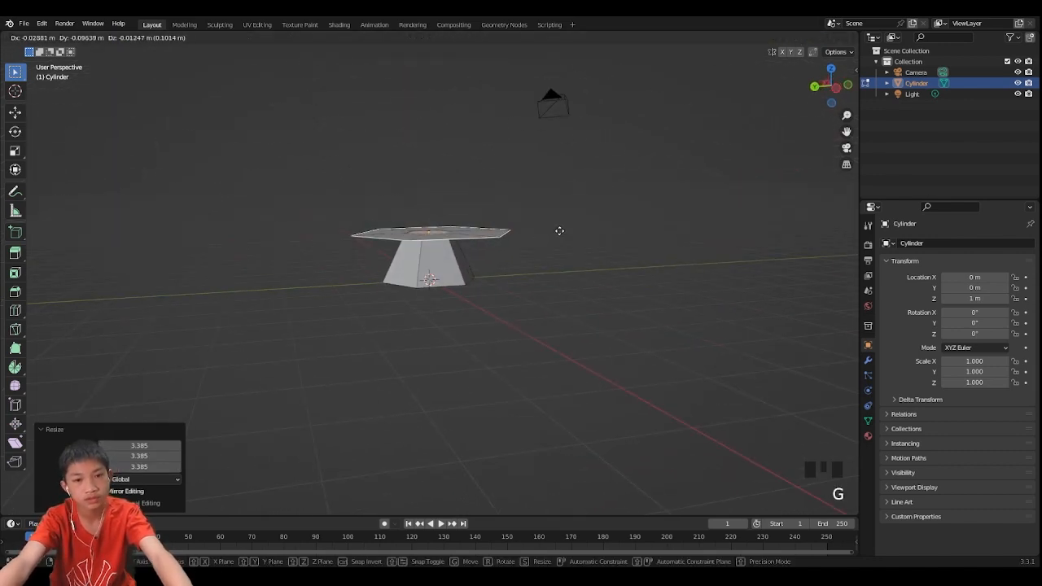
key(z)
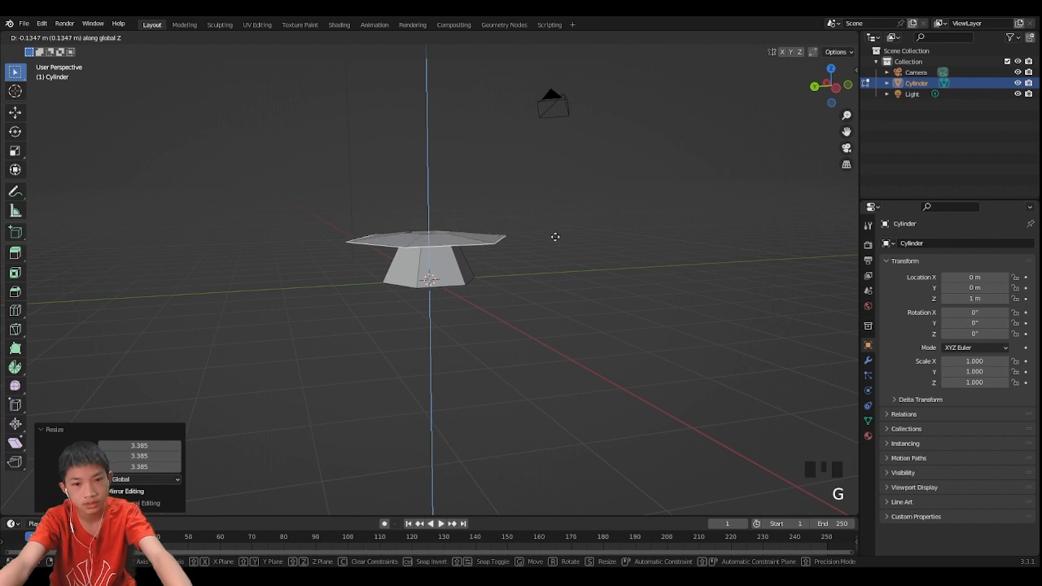
click(555, 236)
- Extrude the face about 0.56 m upward and scale it to about 0.722
middle_drag(548, 227, 605, 256)
key(e)
click(530, 180)
key(s)
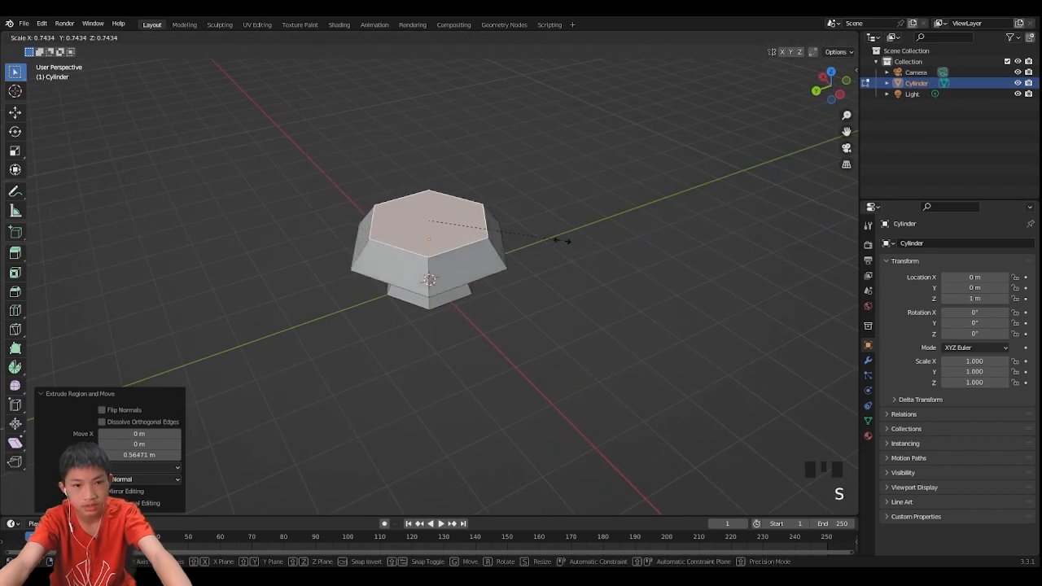
click(557, 235)
- Extrude the top face in place and scale it outward to about 1.178
middle_drag(560, 233, 577, 209)
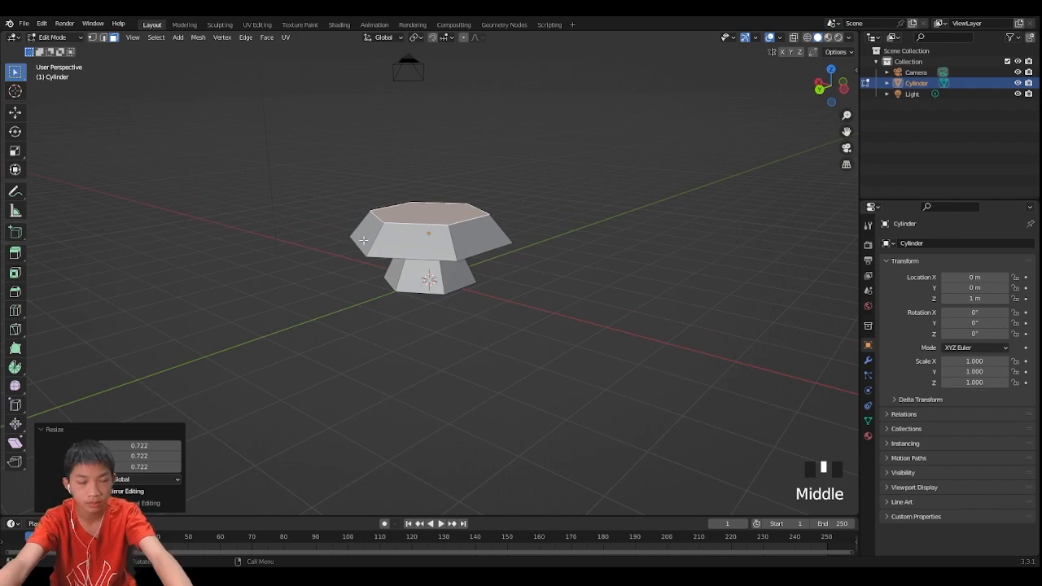
key(e)
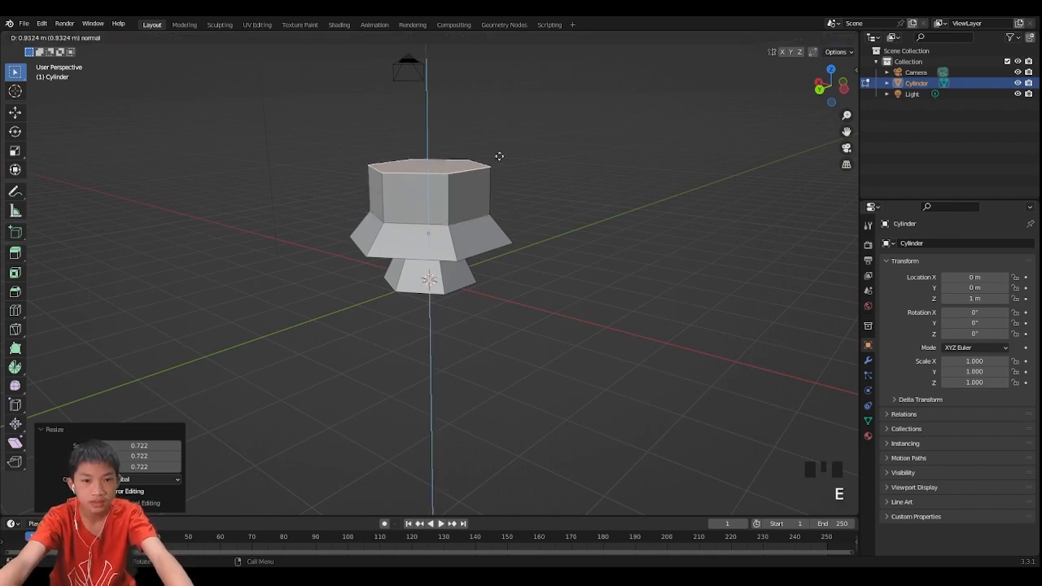
right_click(499, 139)
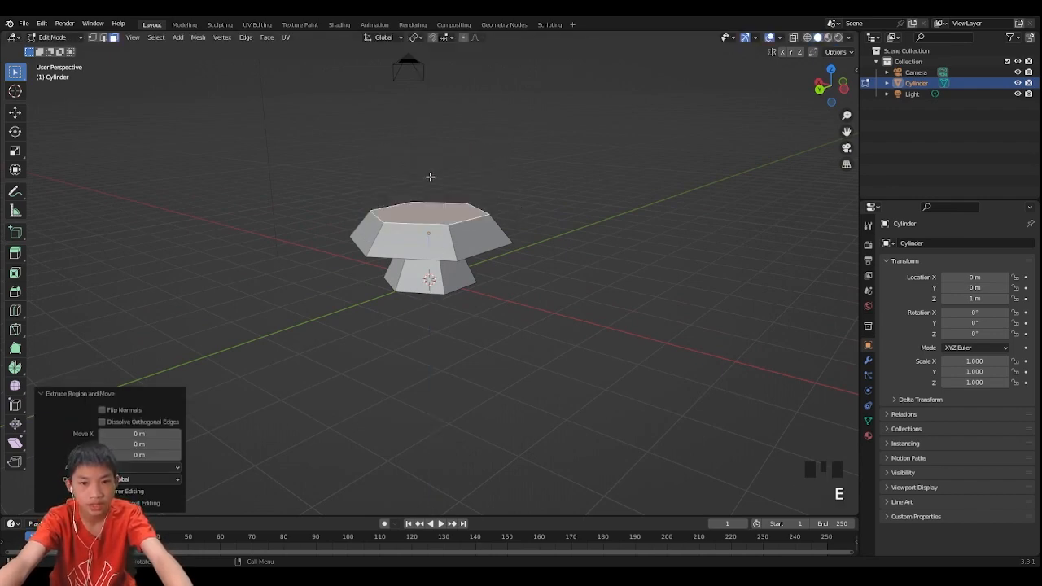
key(s)
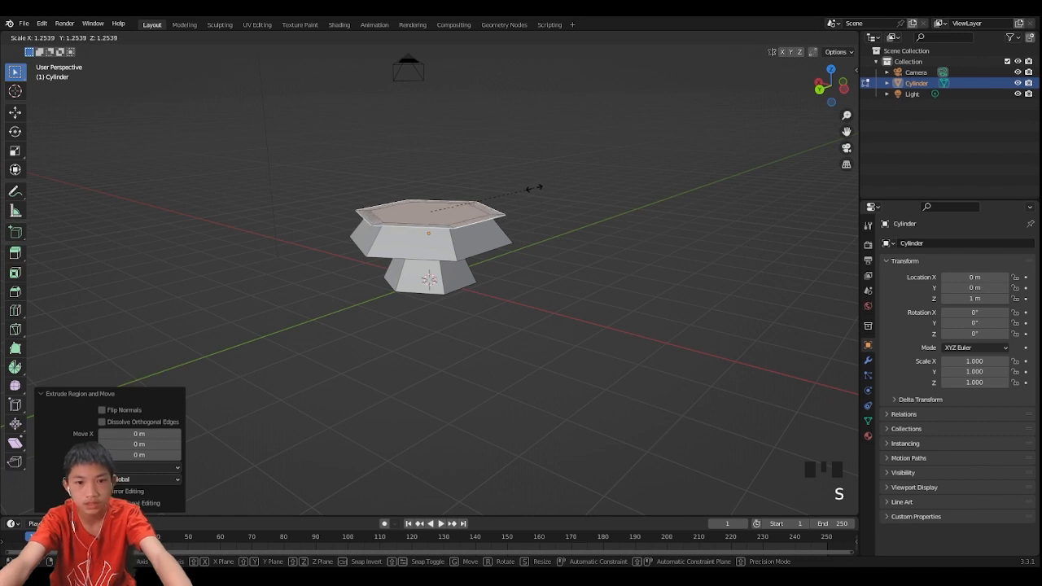
click(526, 187)
- Move the top face about 0.09 m down along Z
key(g)
key(z)
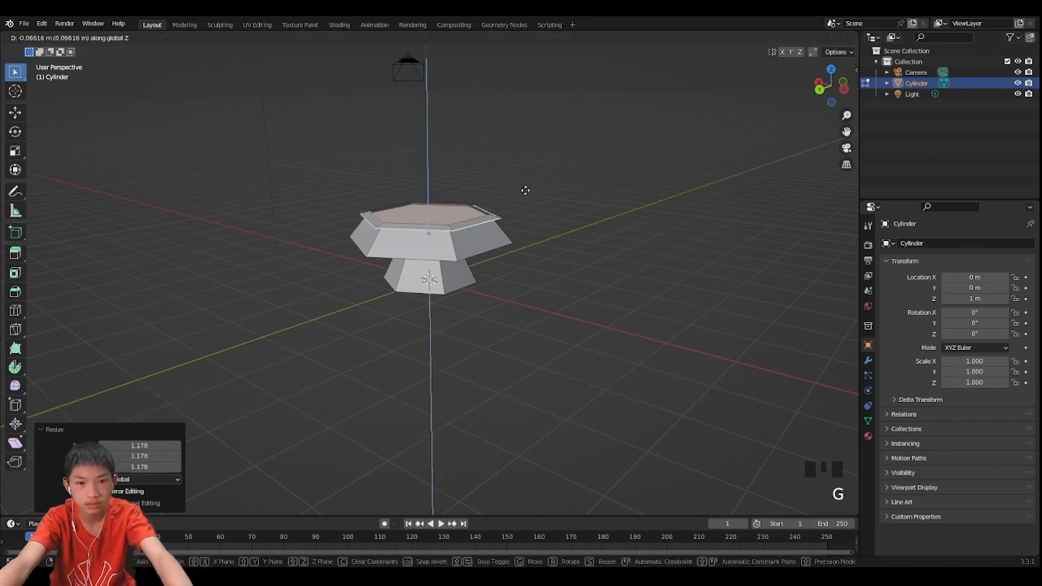
click(525, 191)
- Extrude the top face upward and scale it inward to about 0.726
key(e)
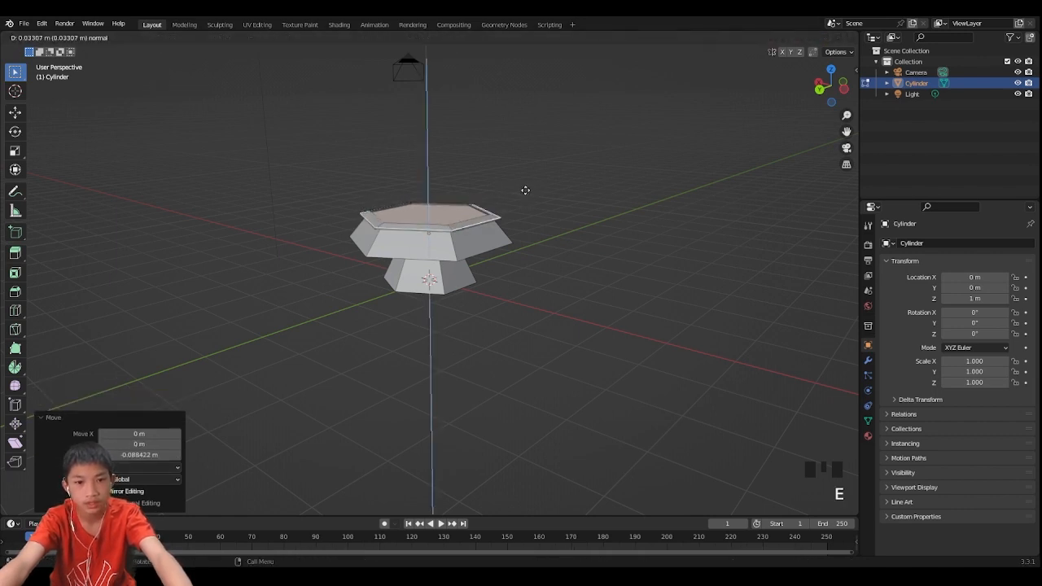
click(523, 167)
key(s)
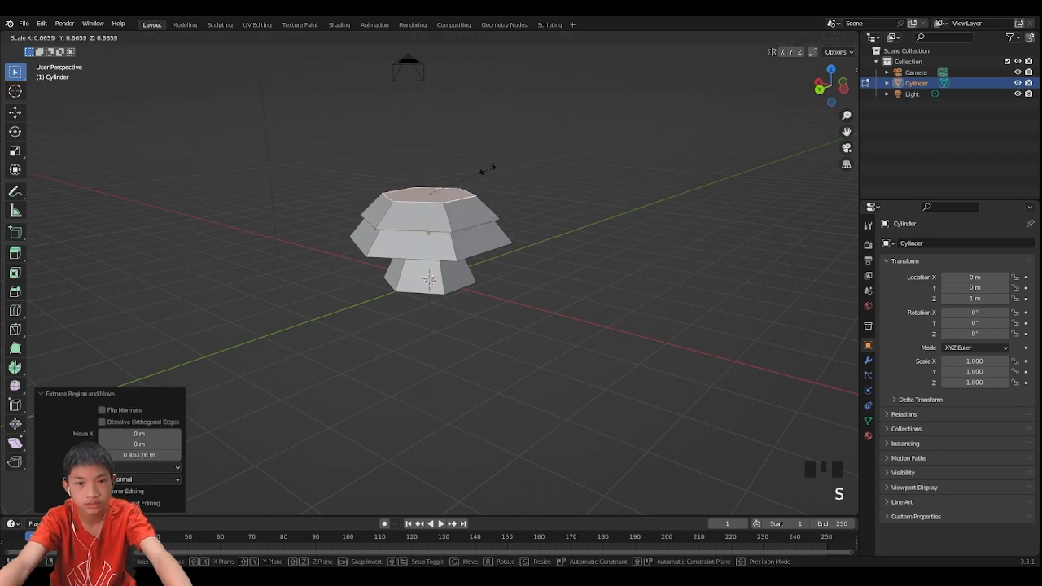
click(494, 172)
- Extrude the top face in place and scale it outward to about 1.203
key(e)
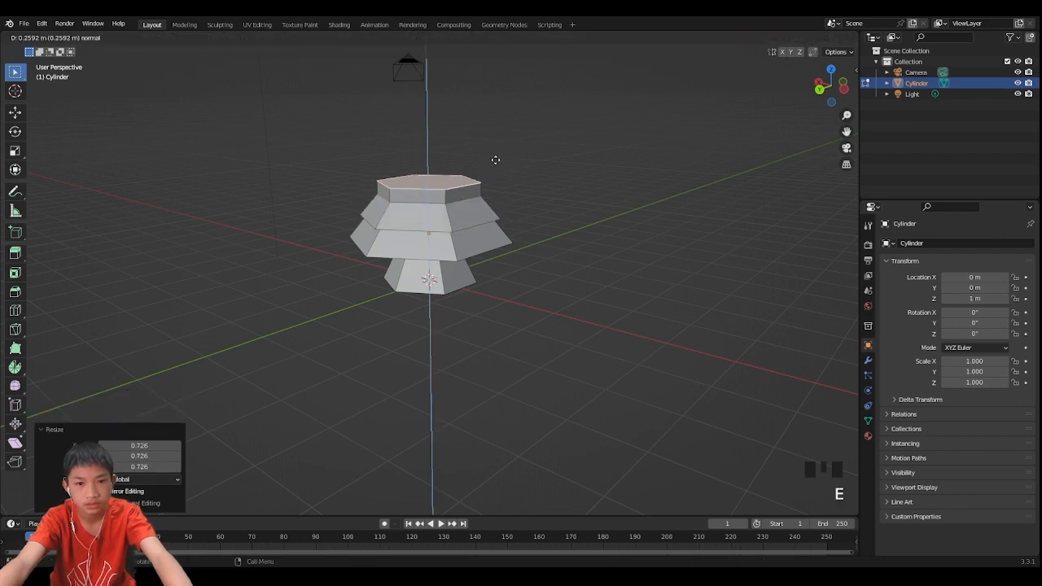
right_click(494, 154)
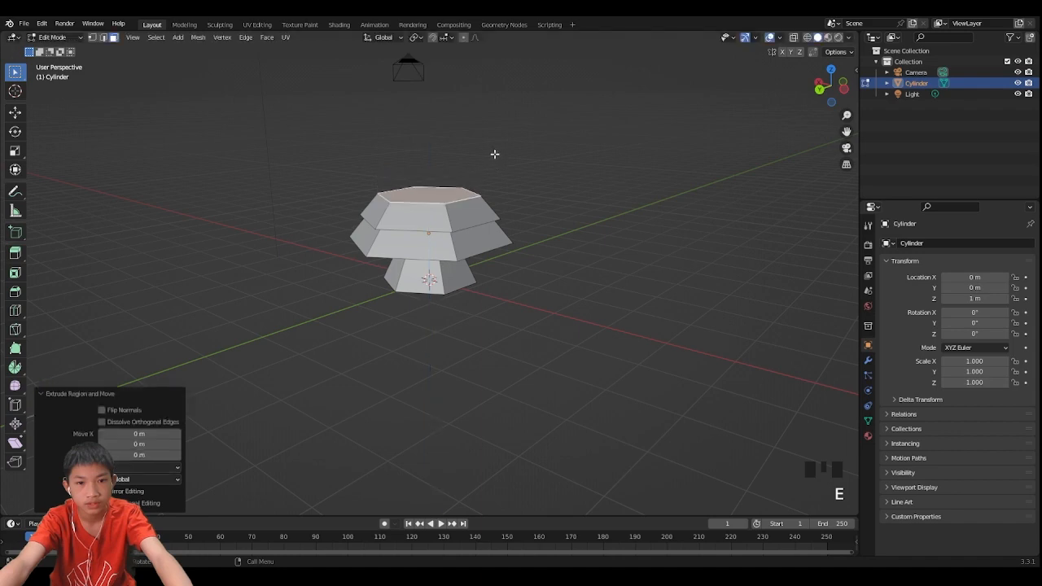
key(s)
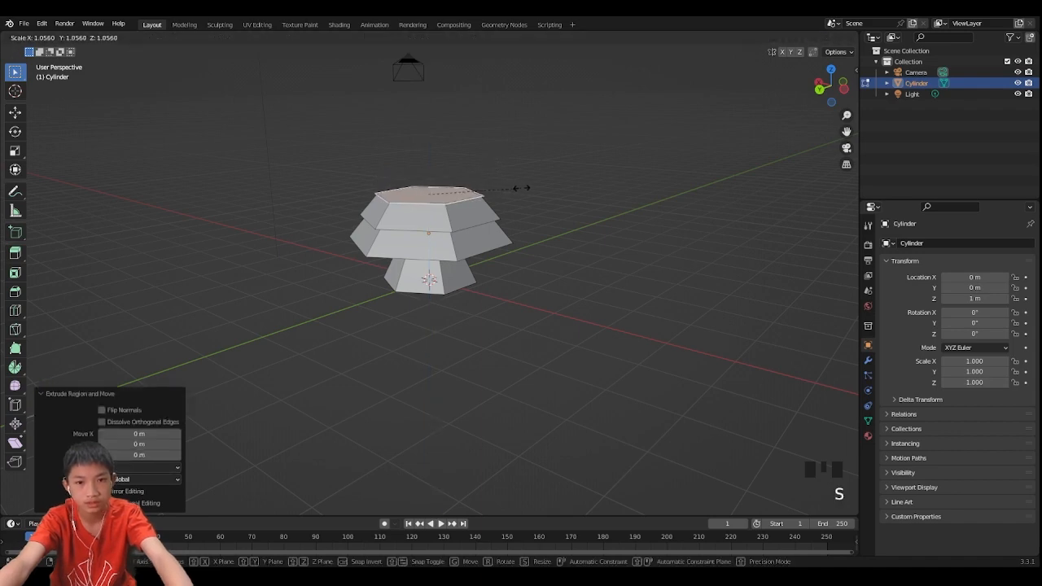
click(531, 188)
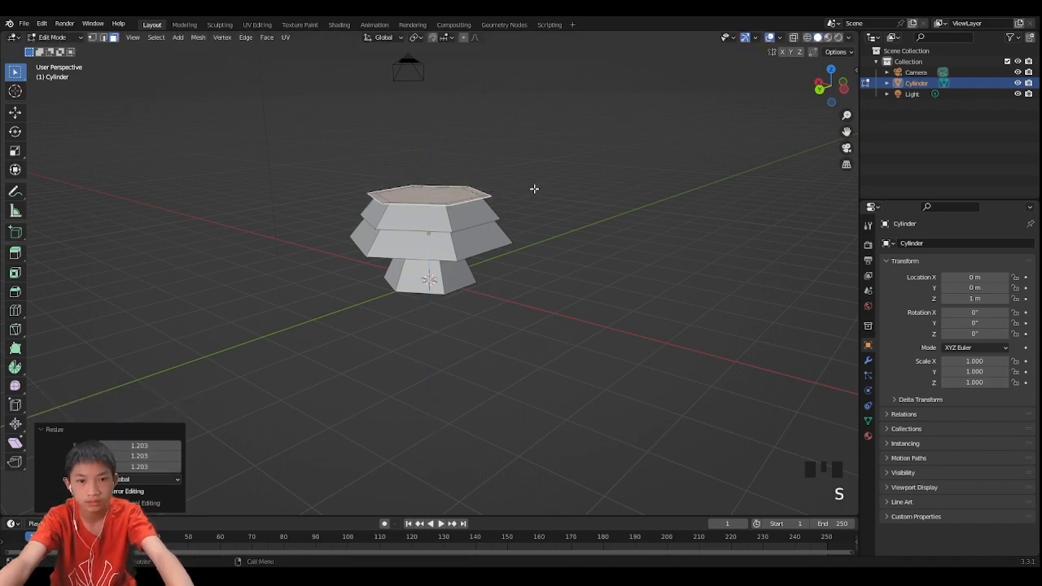
- Move the widened face about 0.13 m down along Z
key(g)
key(z)
click(536, 195)
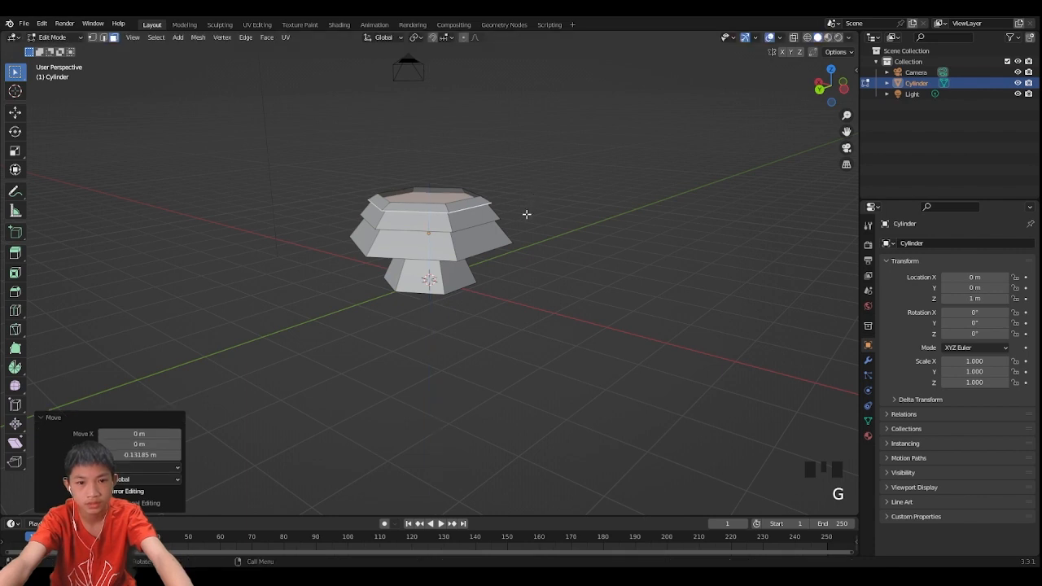
- Extrude the face about 0.69 m upward and scale it inward to about 0.568
middle_drag(525, 214, 542, 216)
key(e)
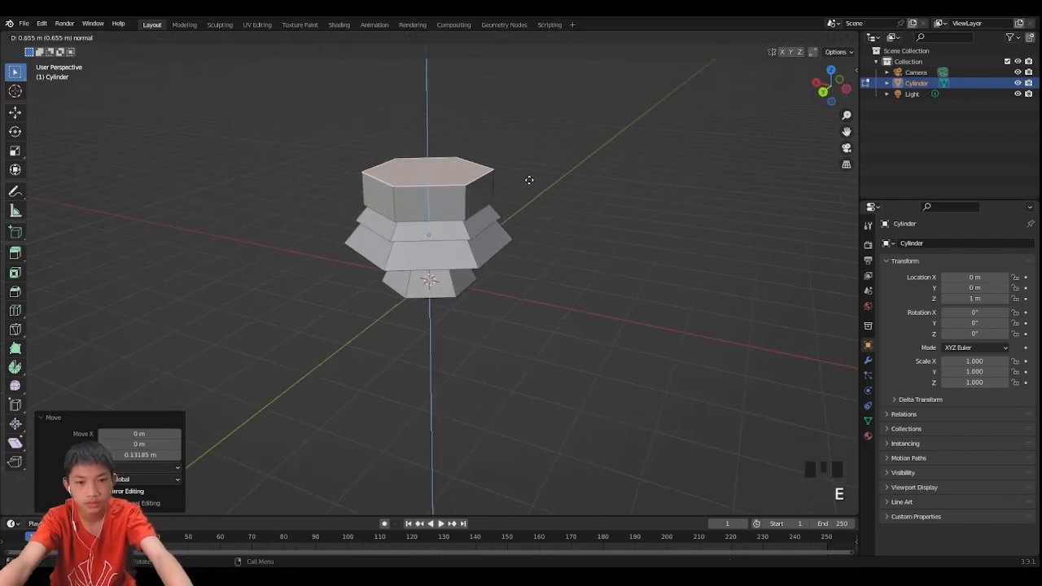
click(529, 179)
key(s)
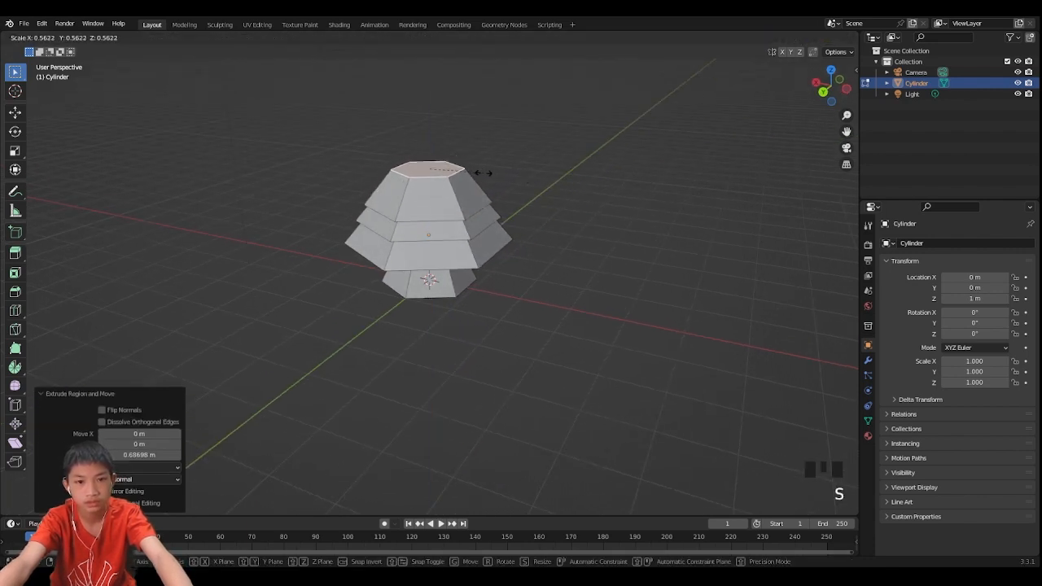
click(483, 174)
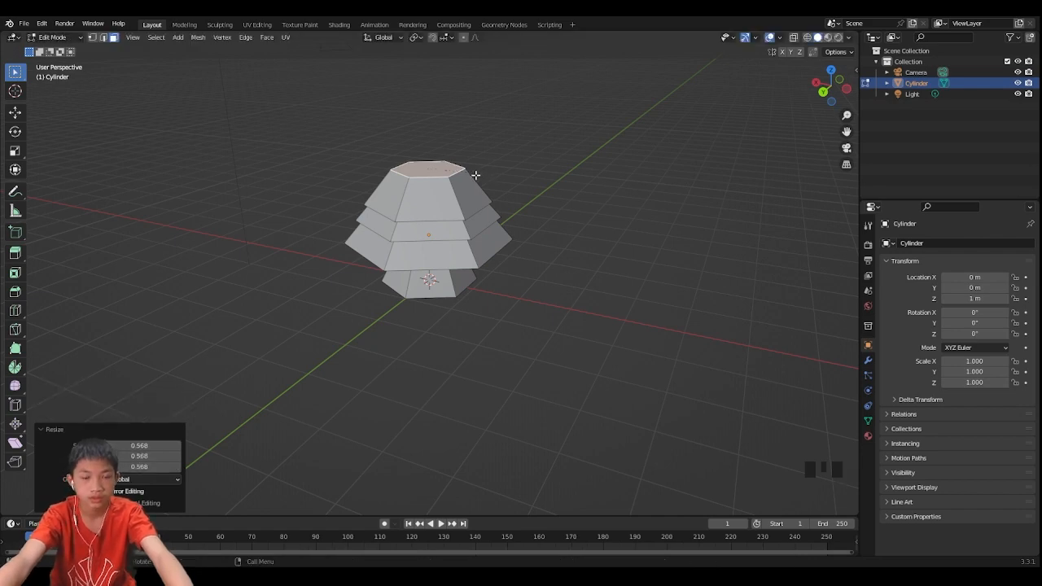
- Move the top face about 0.15 m down along Z and scale it outward to about 1.133
key(g)
key(z)
click(483, 185)
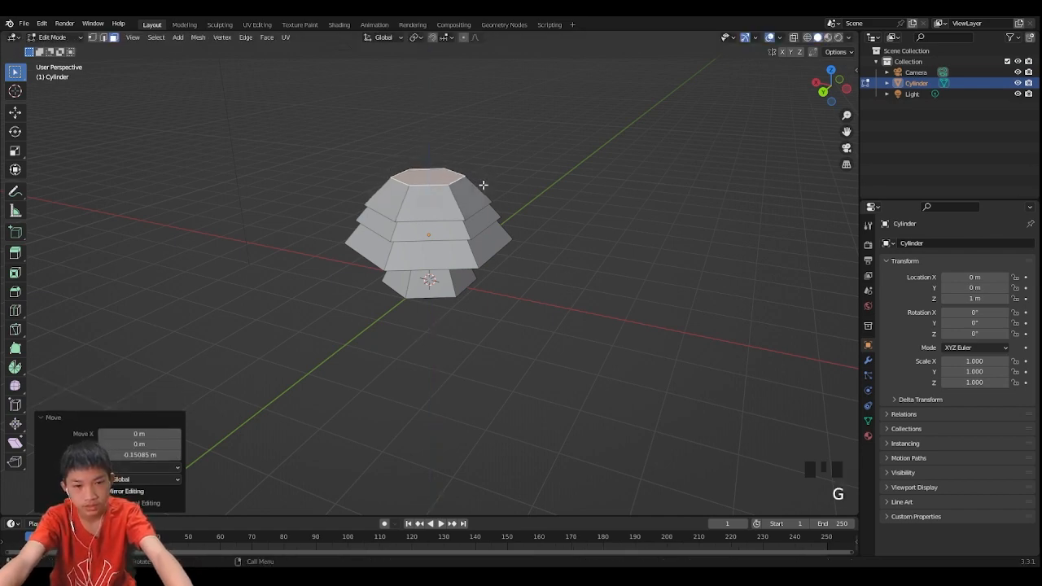
key(s)
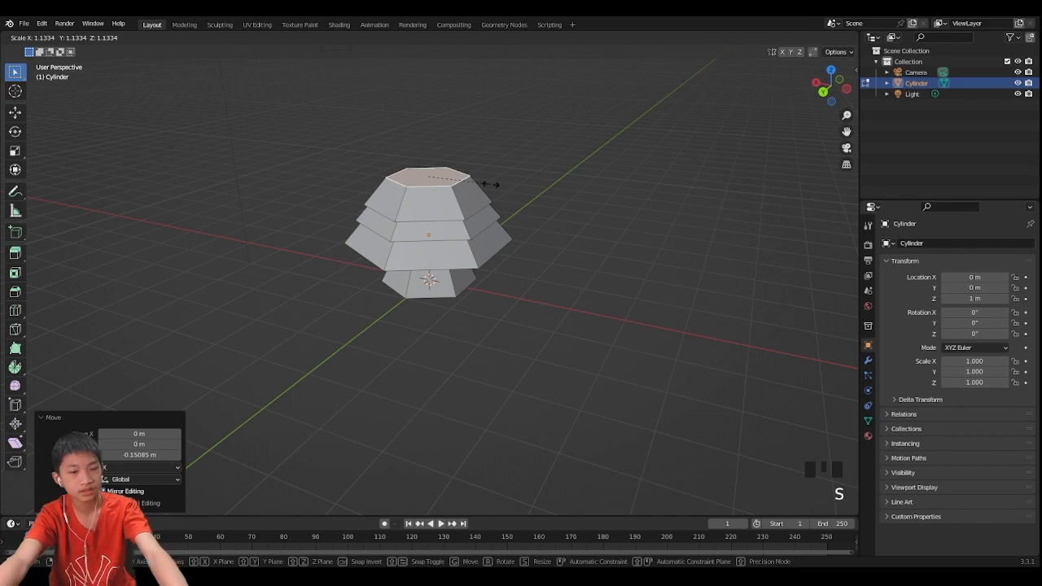
click(491, 184)
- Extrude the top face in place and scale it outward to about 1.27
middle_drag(491, 191, 526, 192)
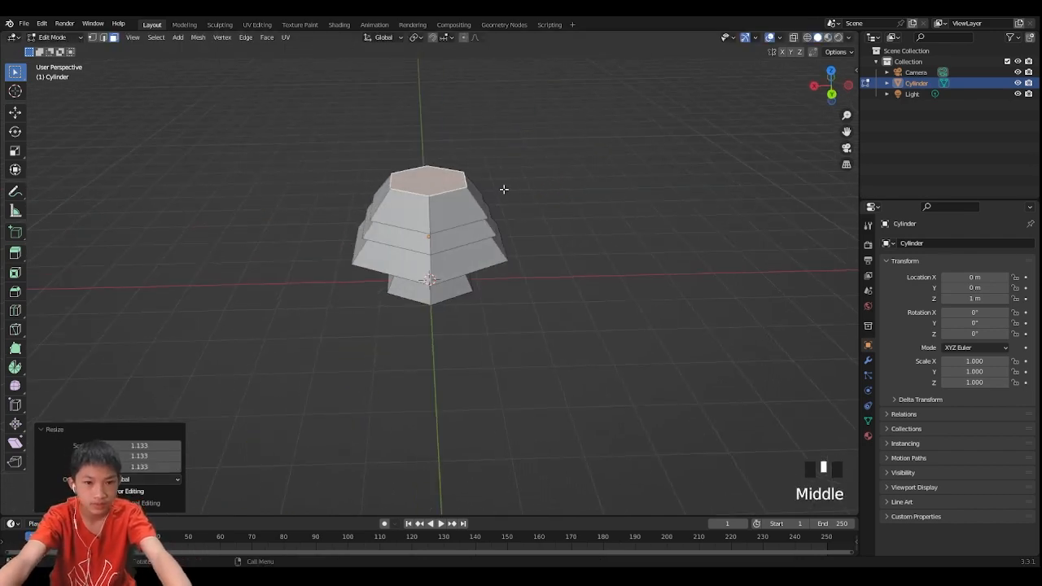
key(e)
right_click(494, 152)
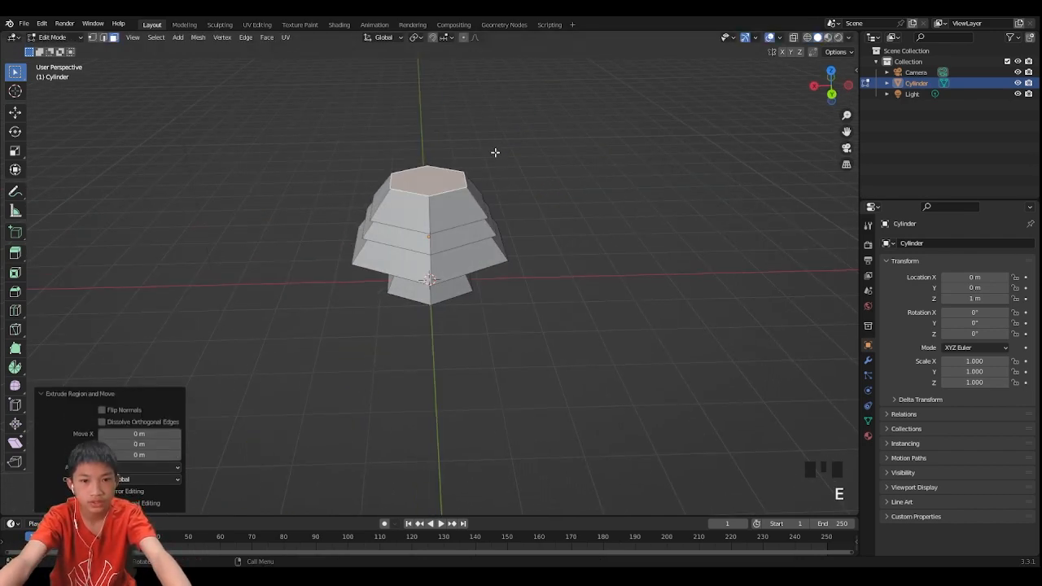
key(s)
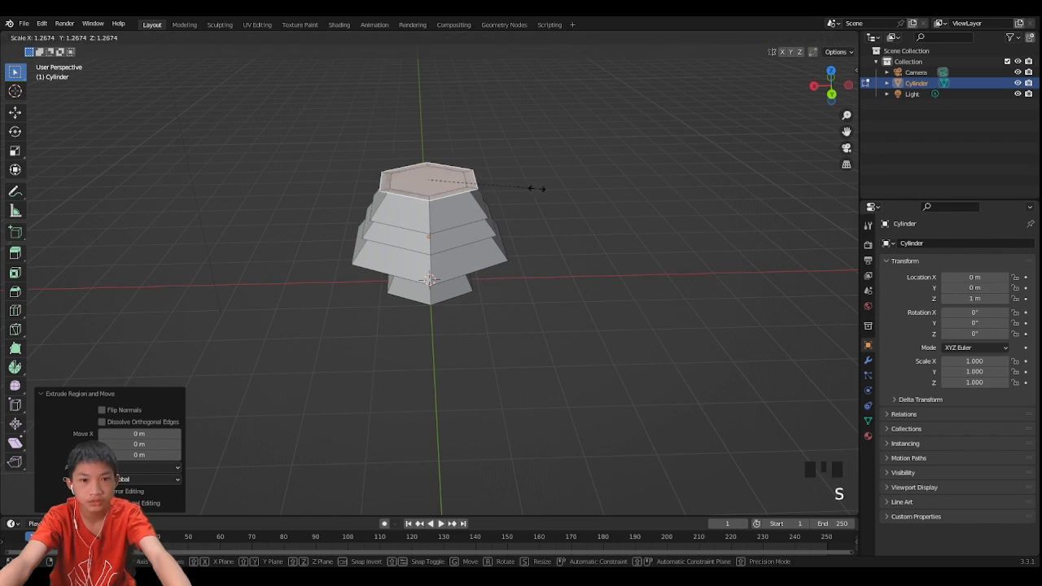
click(540, 186)
- Move the face about 0.15 m down along Z and scale it to about 0.97
key(g)
key(z)
click(543, 191)
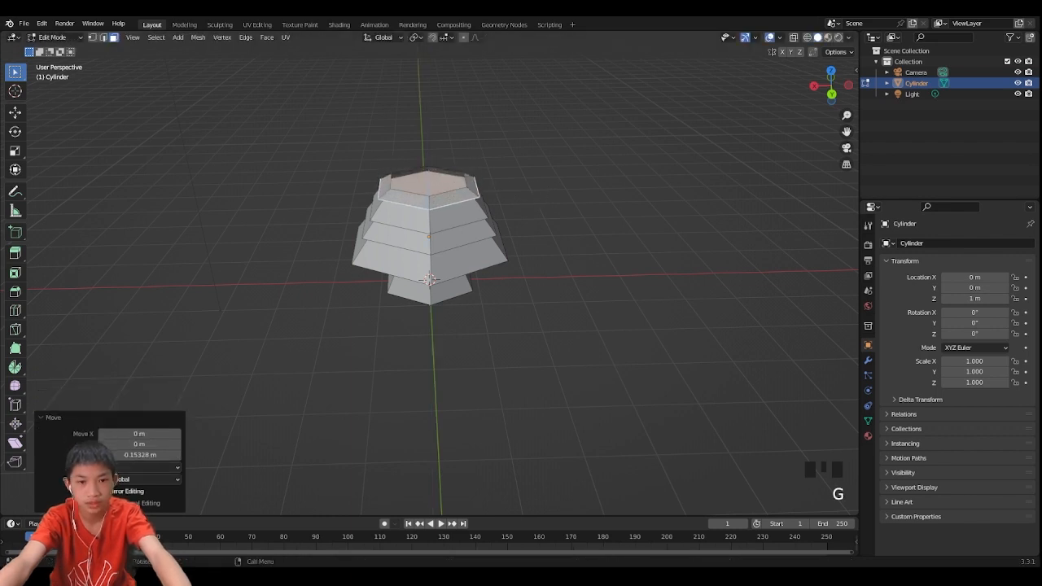
key(s)
click(534, 193)
- Extrude the face about 0.62 m upward and scale it inward to about 0.469
key(e)
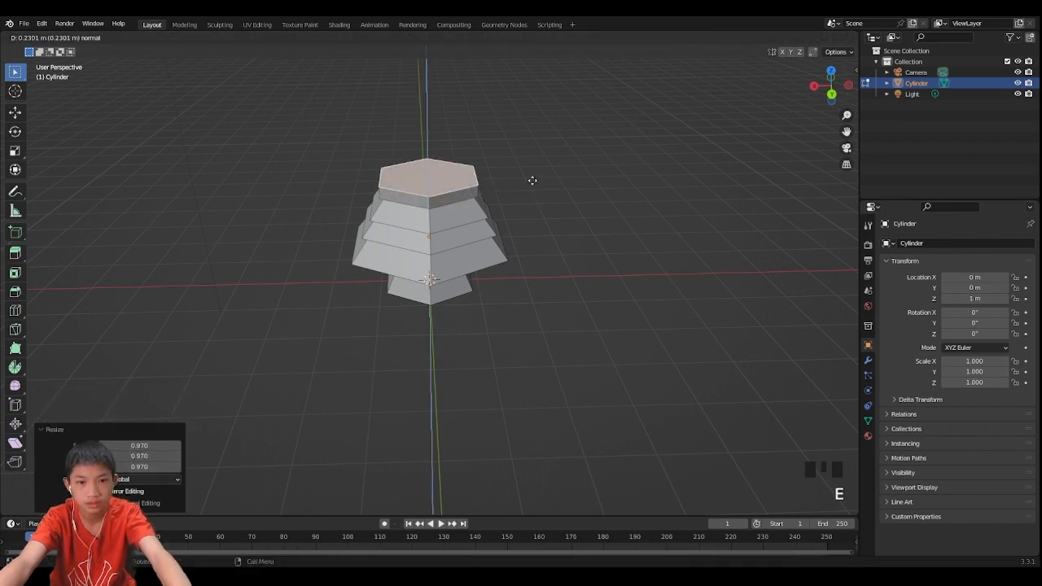
click(526, 163)
key(s)
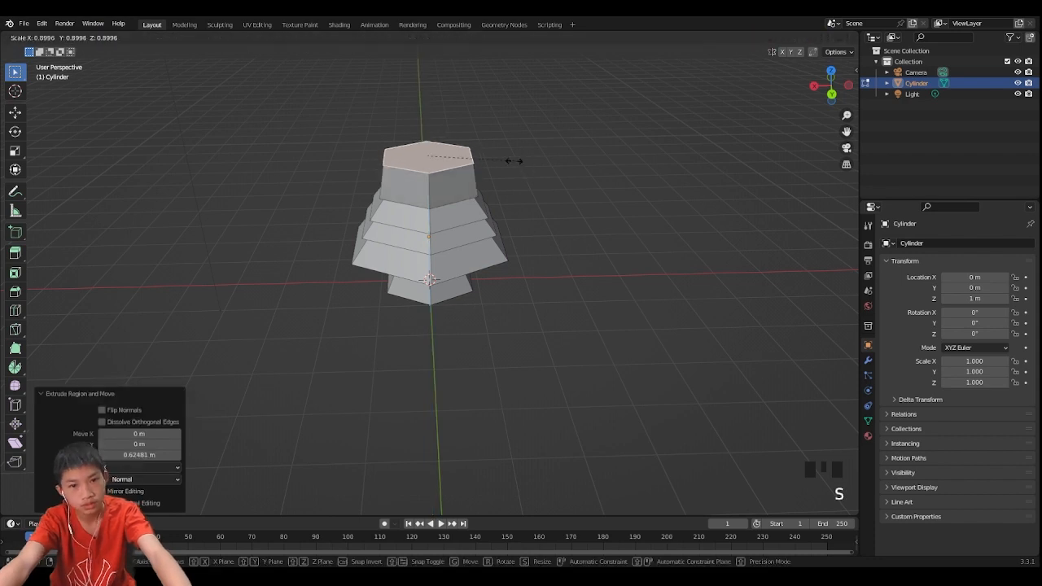
click(471, 156)
- Move the top face down along Z and scale it outward to about 1.17
key(g)
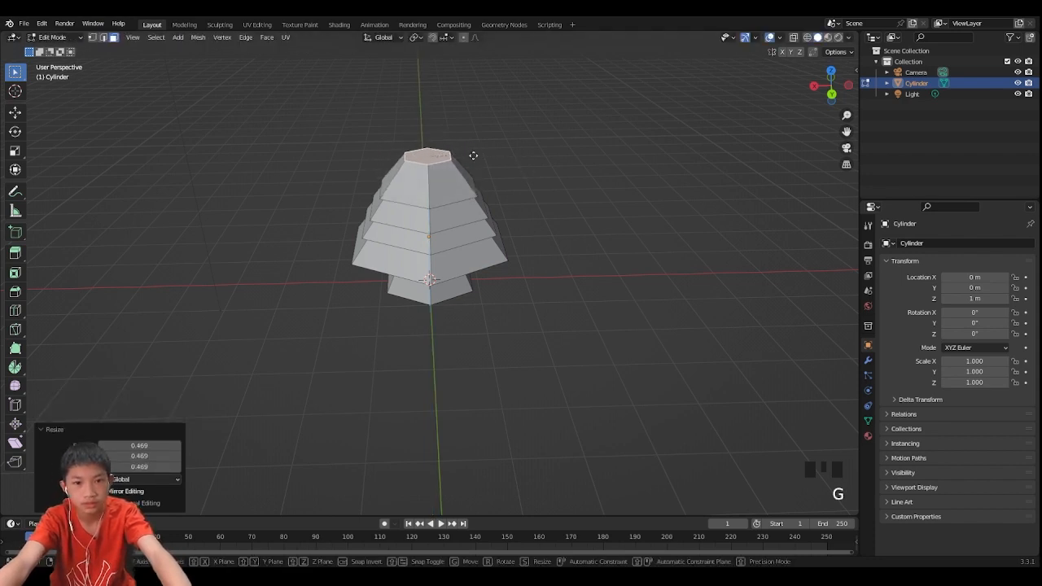
key(z)
click(472, 160)
middle_drag(472, 160, 570, 154)
key(s)
click(512, 165)
scroll(548, 150, up, 2)
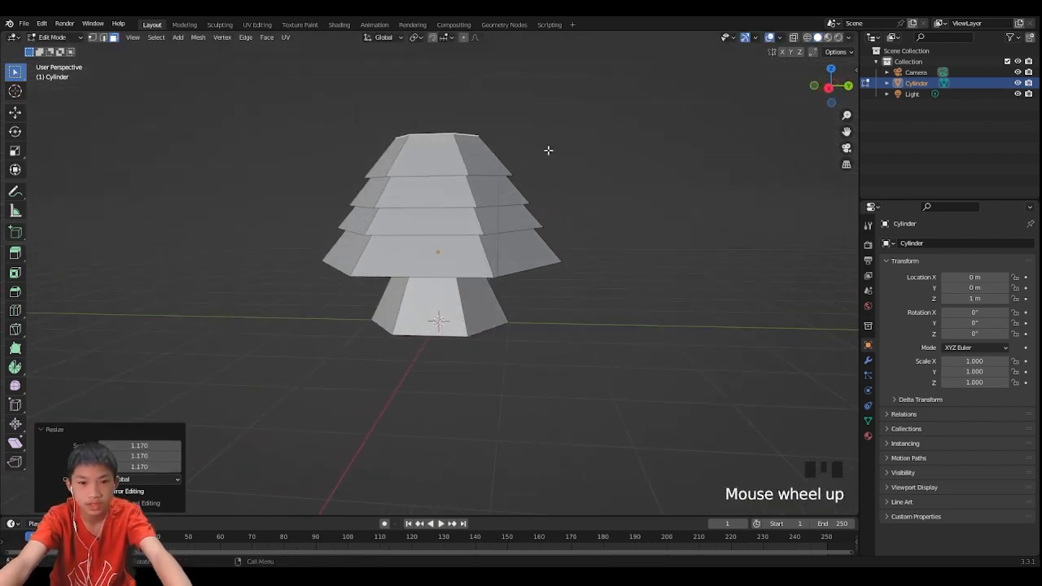
key(s)
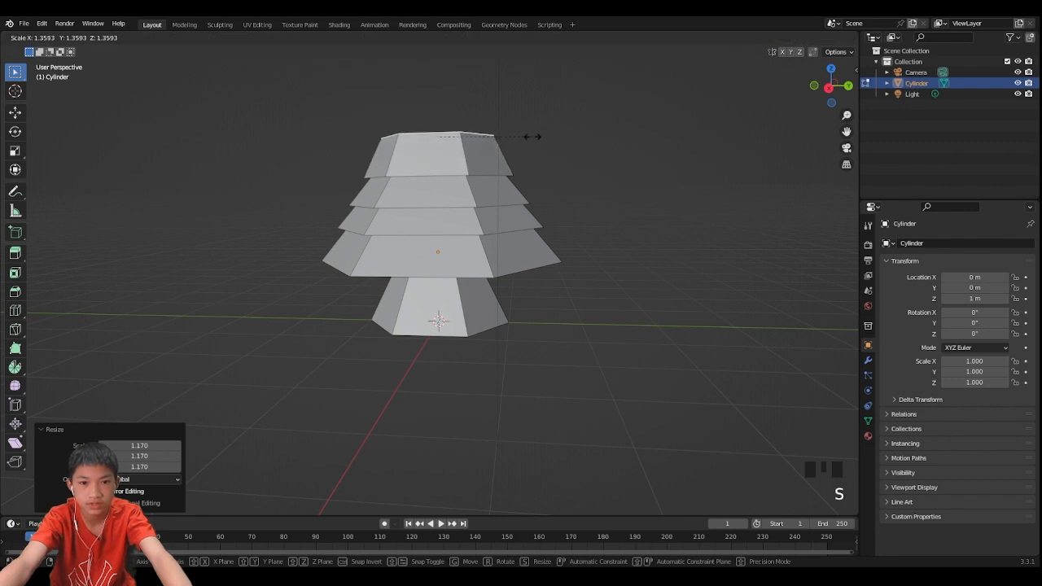
right_click(521, 132)
- Extrude the top face in place and scale it outward to about 1.359
middle_drag(521, 131, 534, 150)
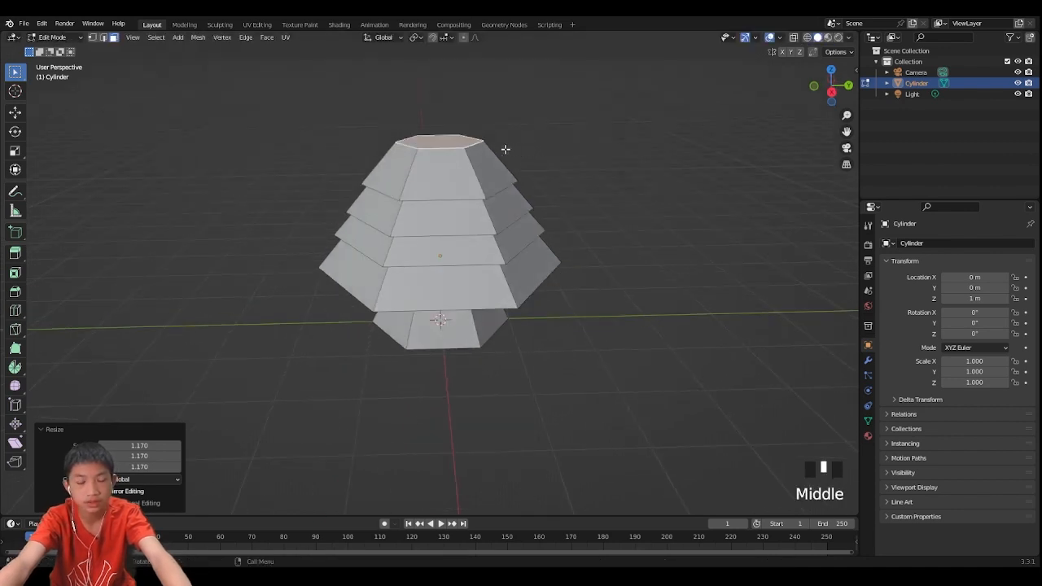
key(e)
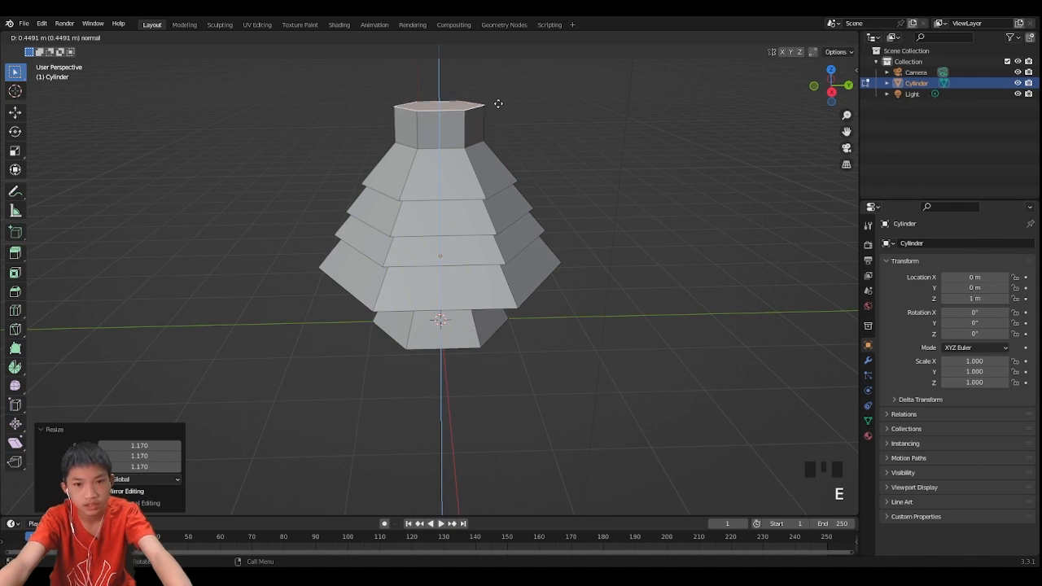
right_click(497, 107)
key(s)
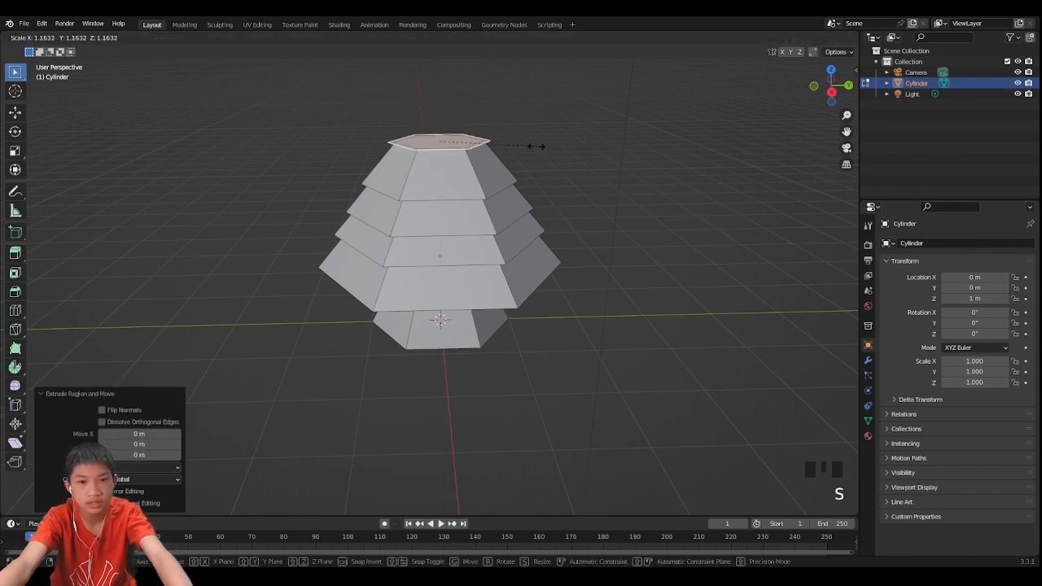
click(551, 149)
middle_drag(551, 149, 562, 153)
- Move the widened face about 0.07 m down along Z
key(g)
key(z)
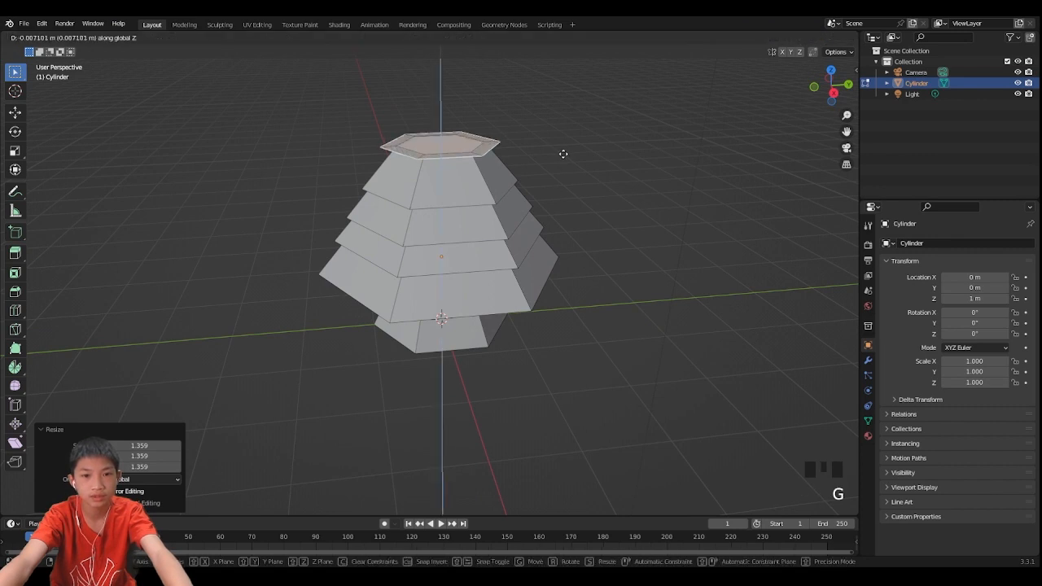
click(561, 158)
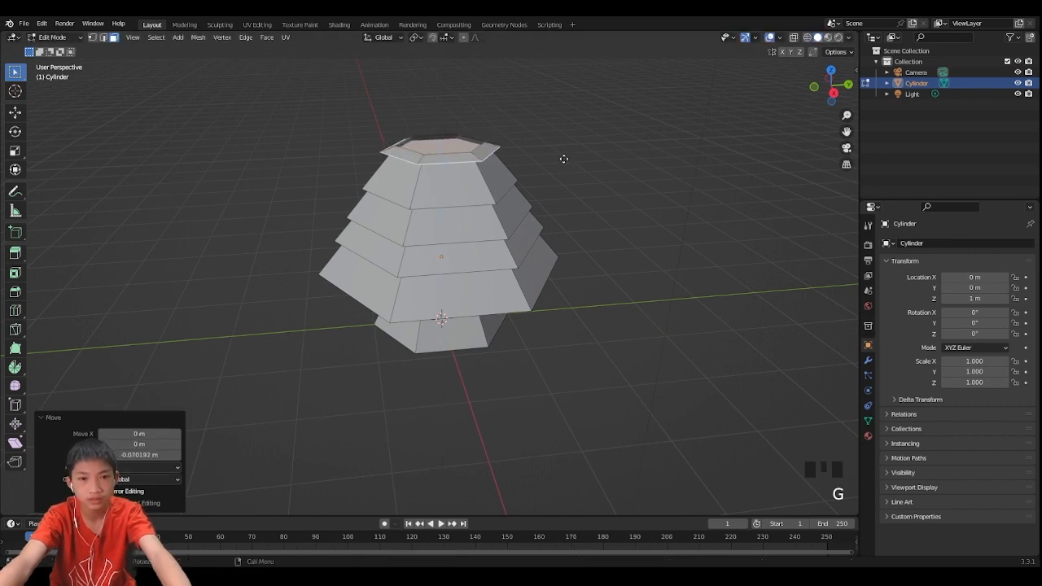
- Extrude the face about 0.49 m upward and scale it inward to about 0.445
key(e)
click(559, 122)
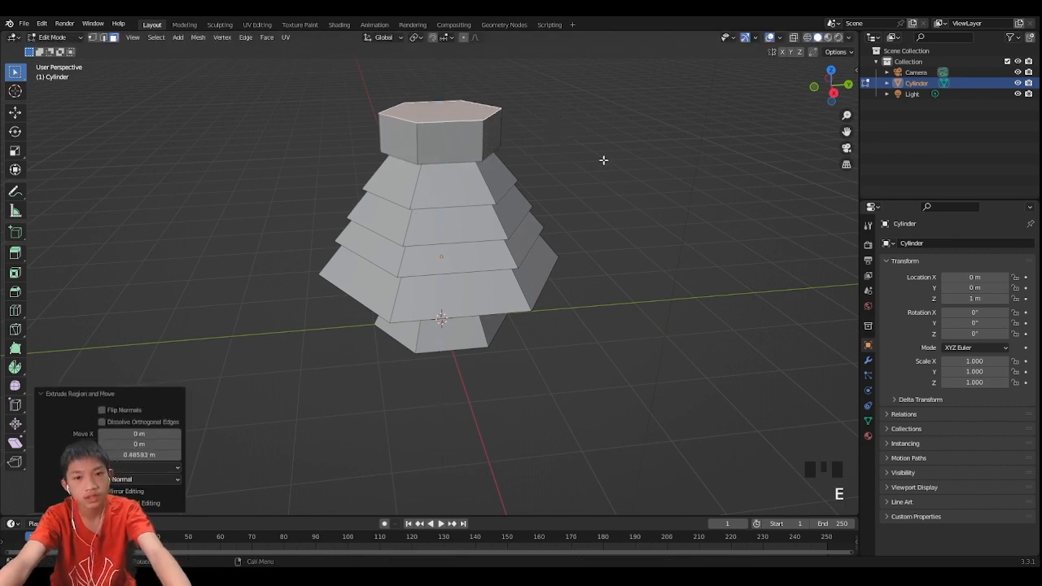
key(s)
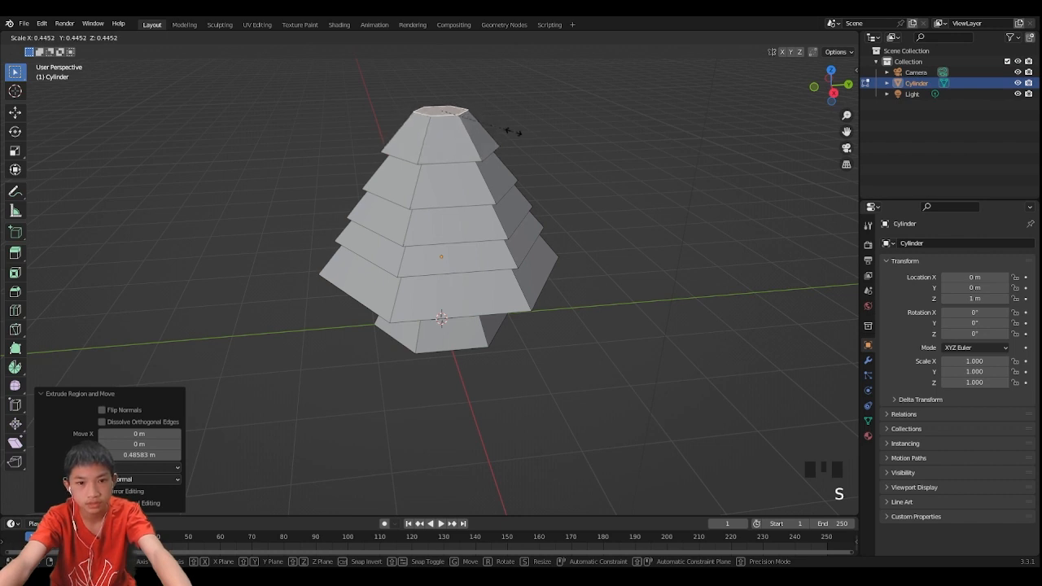
click(512, 130)
- Move the top face about 0.17 m down along Z and scale it outward to about 1.283
key(g)
key(z)
click(512, 149)
key(s)
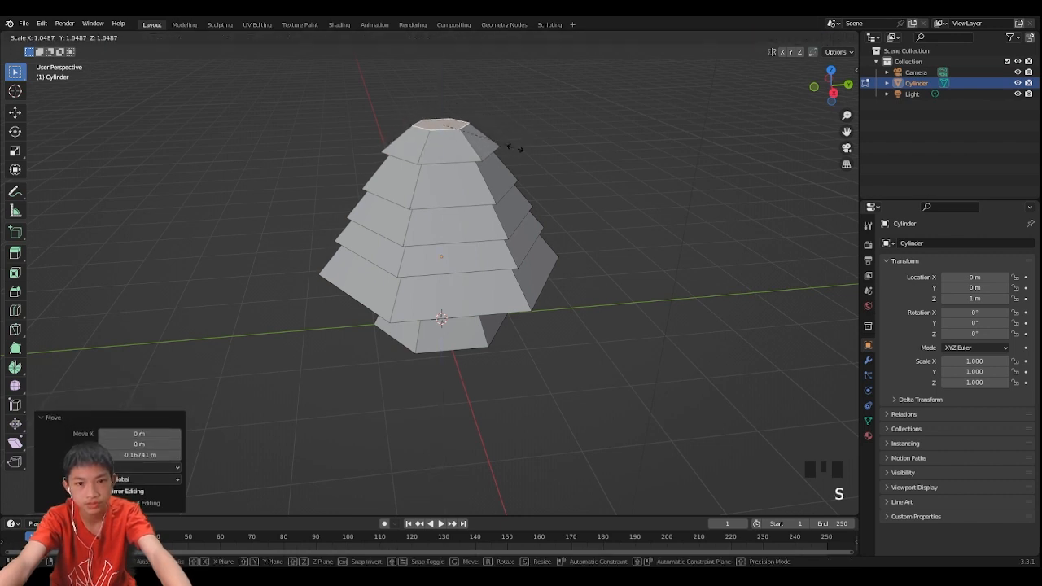
click(531, 151)
- Extrude the top face in place and scale it outward to about 1.321
key(e)
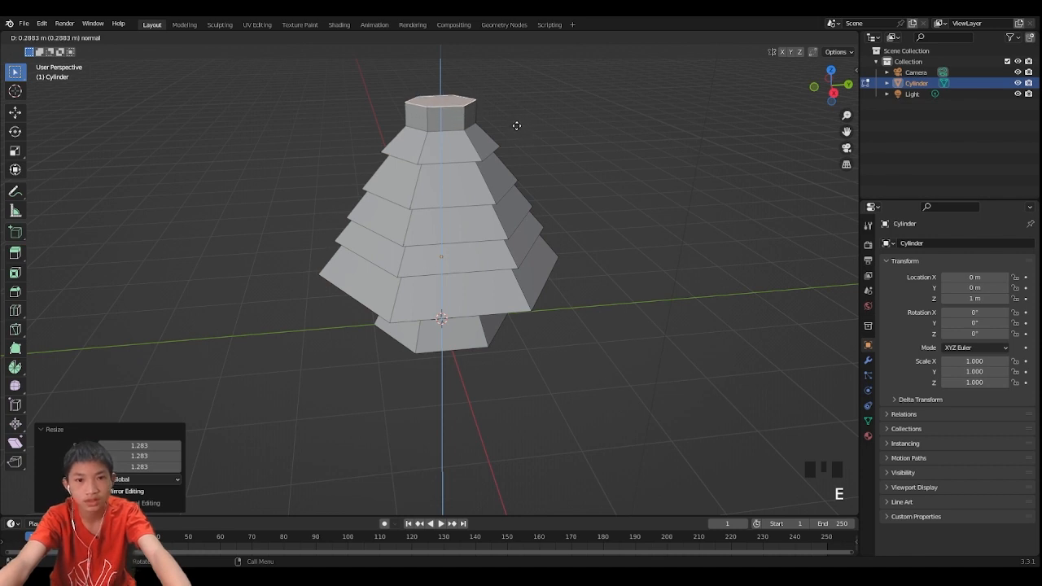
right_click(516, 122)
key(s)
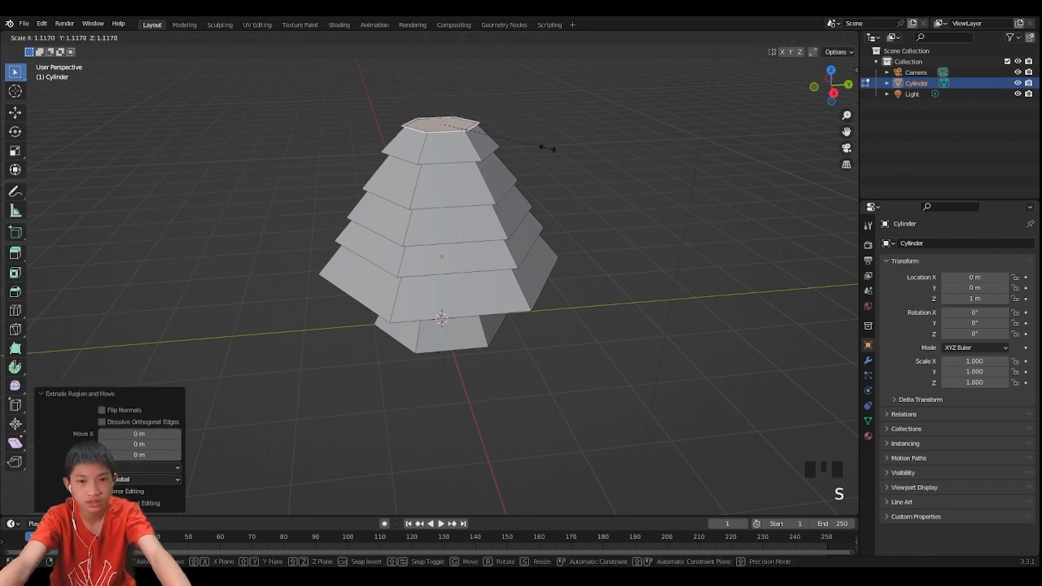
click(567, 151)
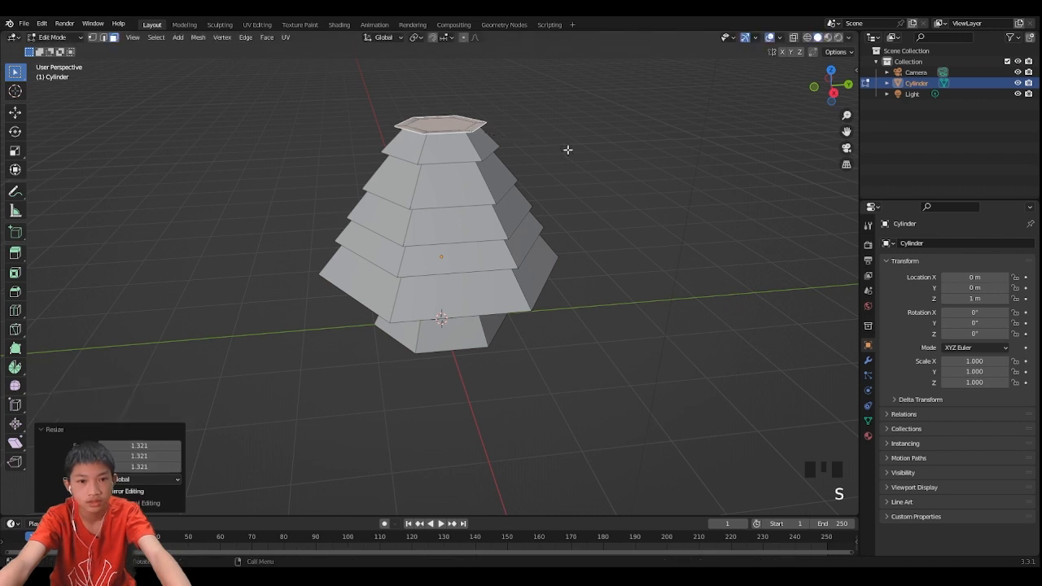
- Move the widened face about 0.06 m down along Z
key(g)
key(z)
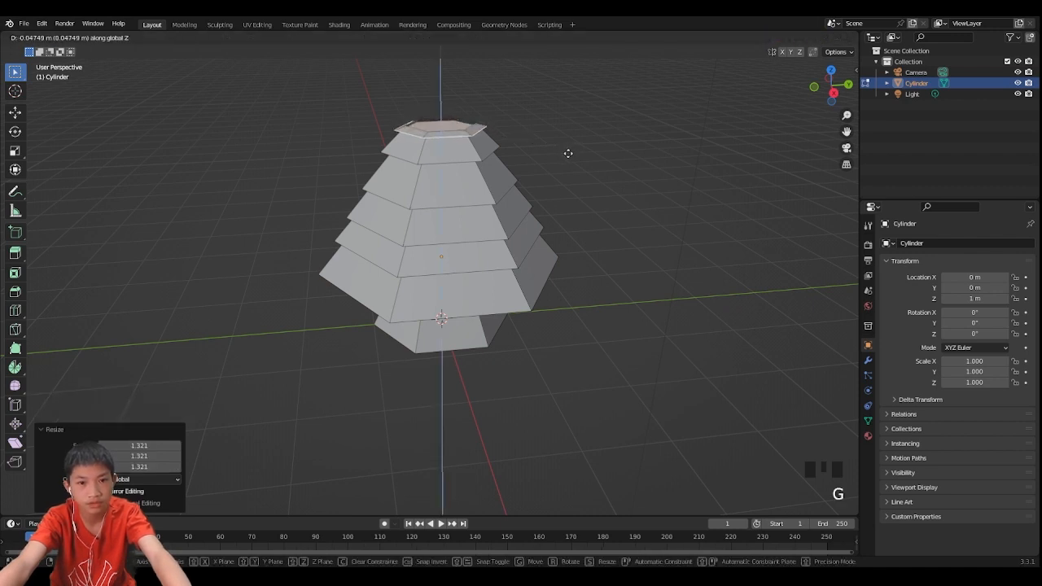
click(565, 154)
- Extrude the top face about 0.15 m upward and scale it down to about 0.134 to form the point
middle_drag(565, 154, 574, 156)
key(e)
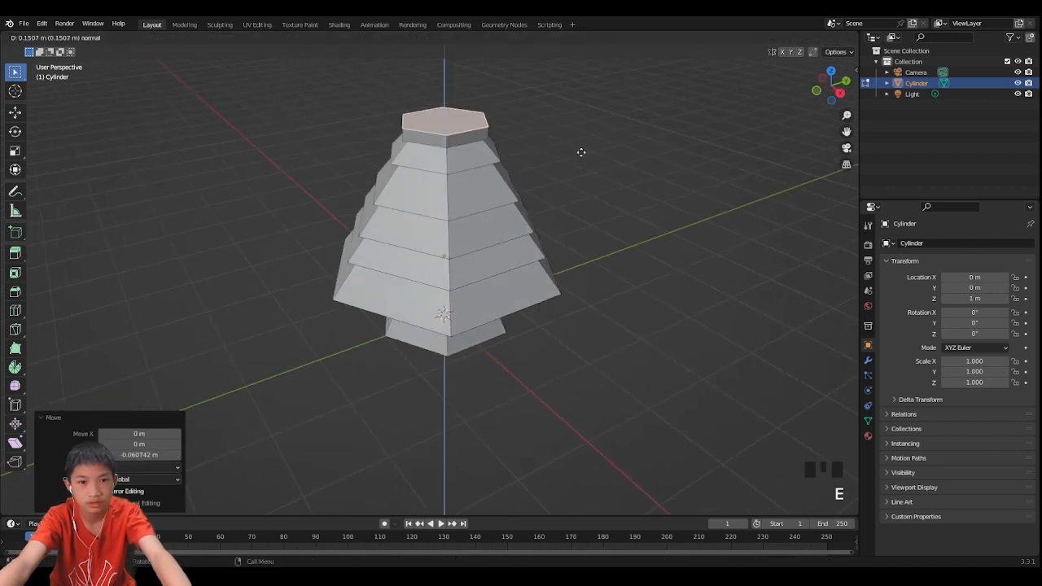
click(579, 128)
key(s)
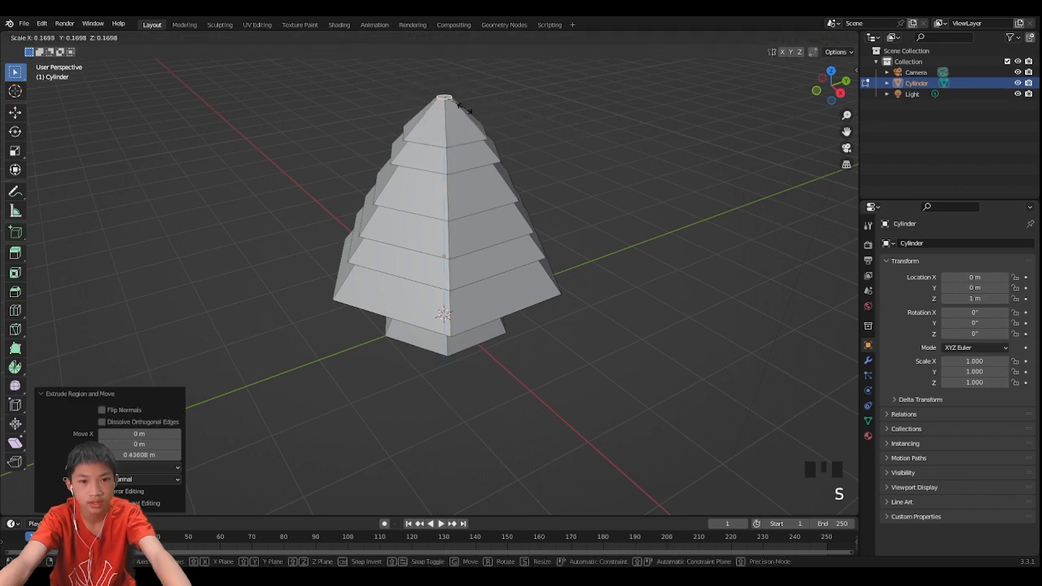
click(461, 104)
- Select the edge loop below the top tier, move it about 0.13 m down along Z and scale it outward to about 1.153
middle_drag(461, 104, 459, 200)
scroll(429, 144, up, 2)
scroll(443, 231, up, 3)
scroll(459, 199, up, 2)
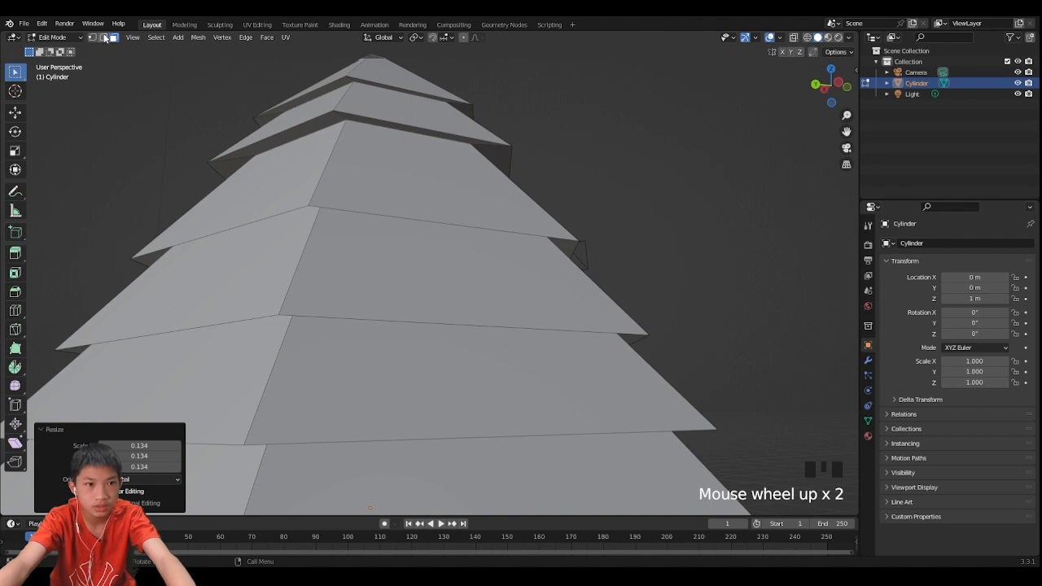
middle_drag(123, 40, 229, 63)
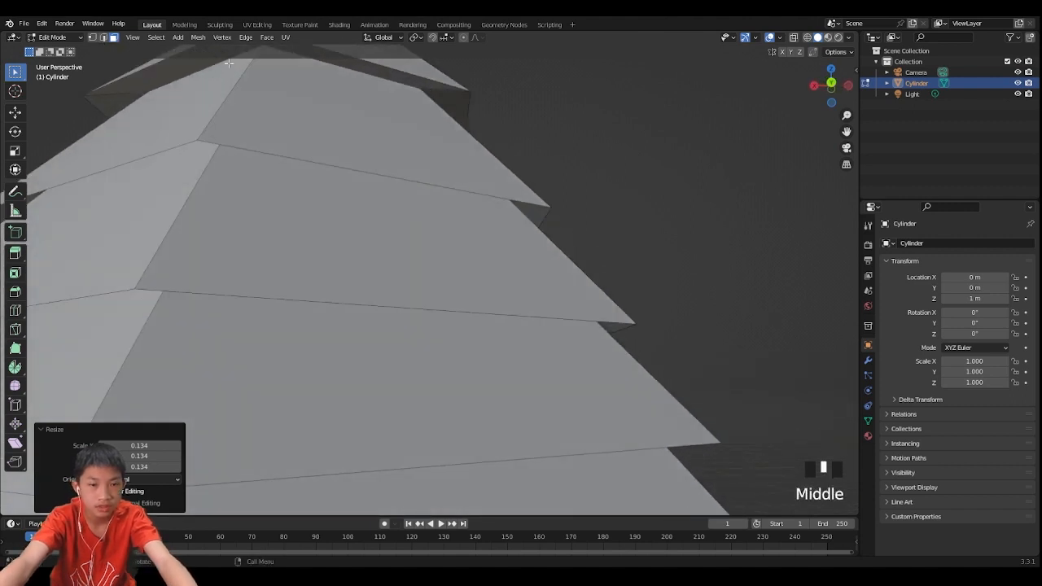
middle_drag(363, 156, 326, 160)
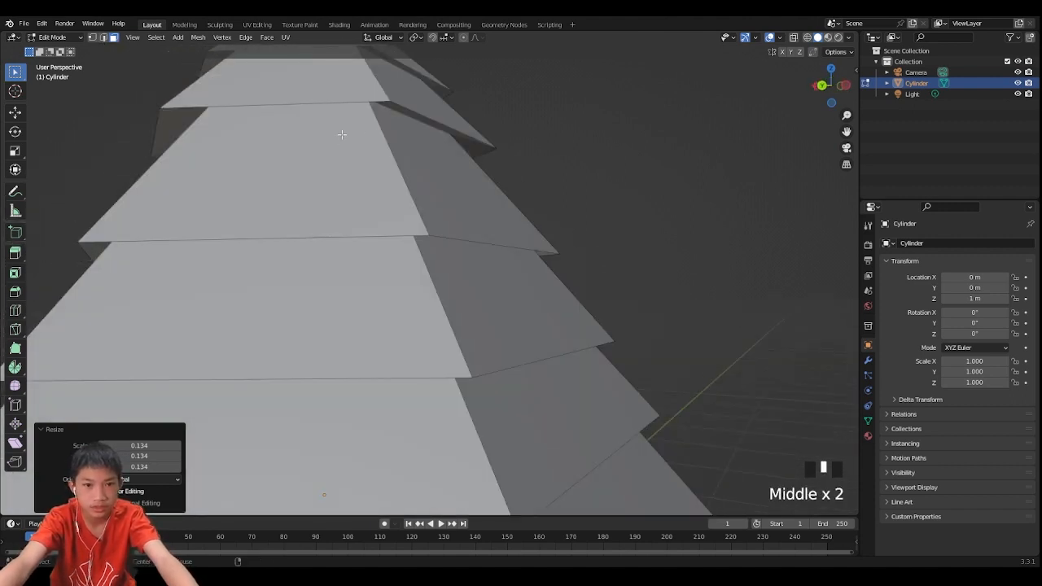
alt+click(460, 140)
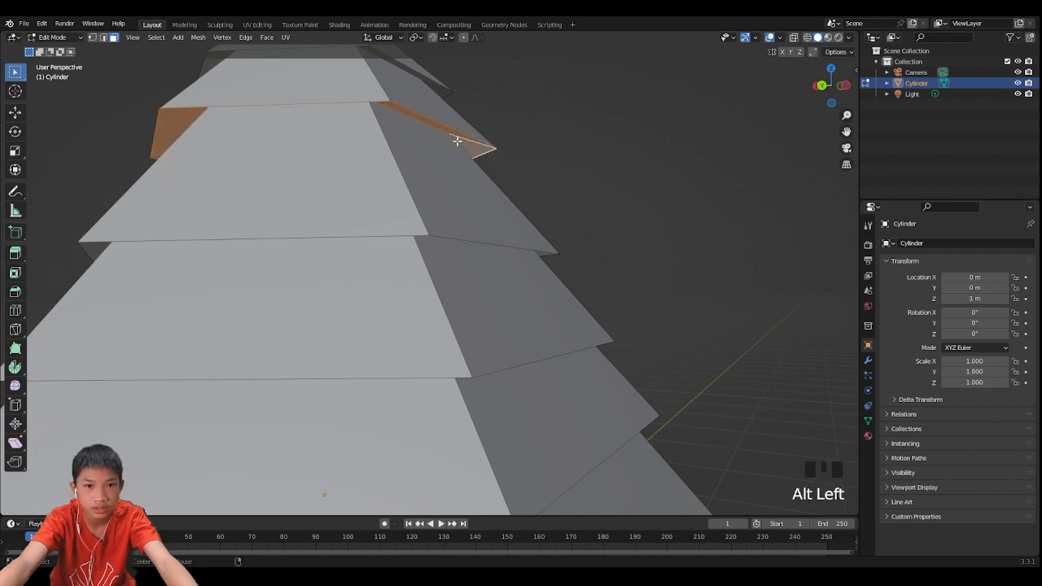
mouse_move(458, 139)
middle_down()
mouse_move(414, 121)
mouse_move(452, 148)
middle_up()
scroll(452, 148, down, 3)
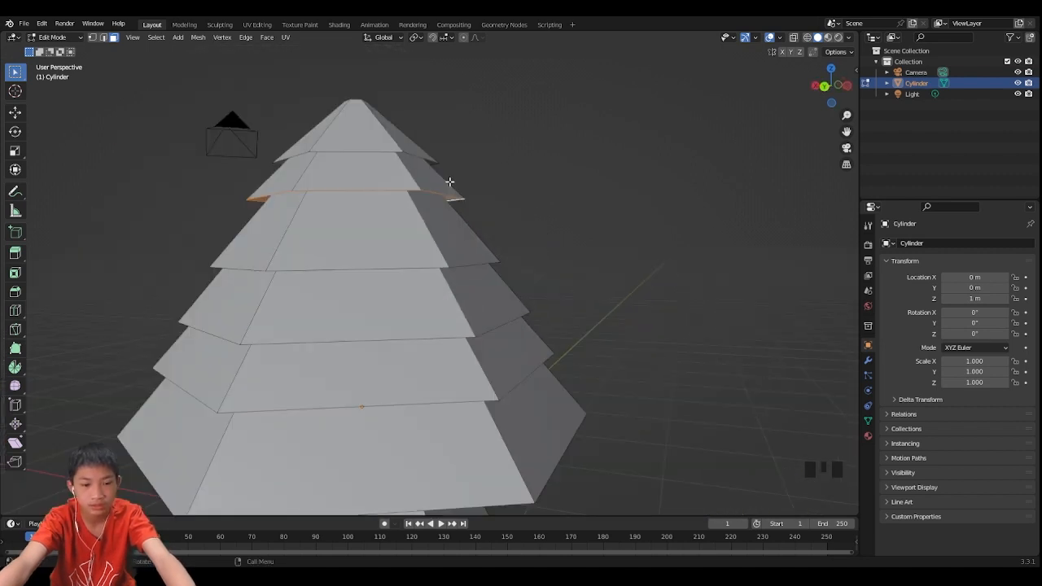
key(g)
key(z)
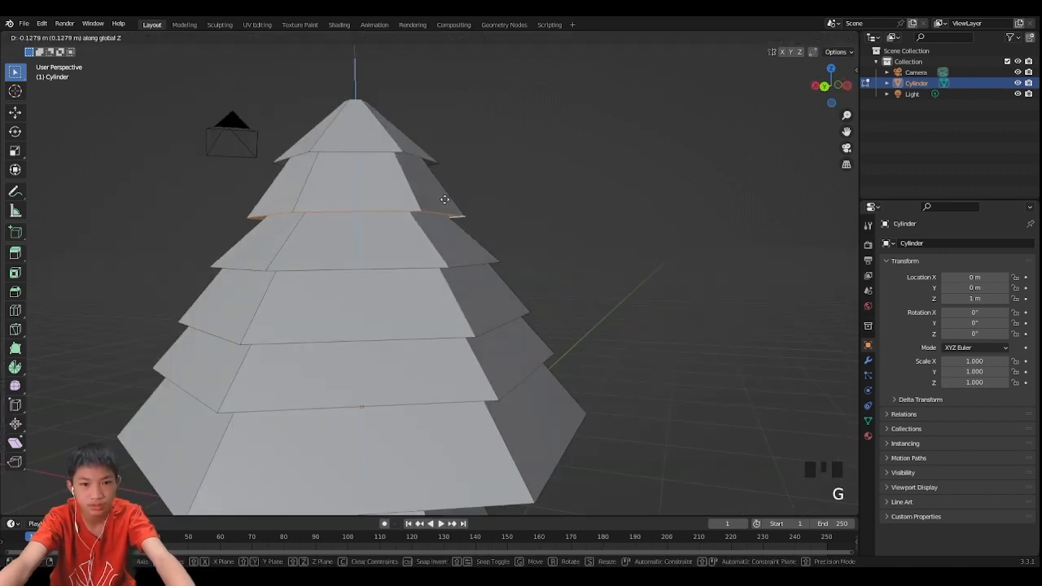
click(446, 201)
key(s)
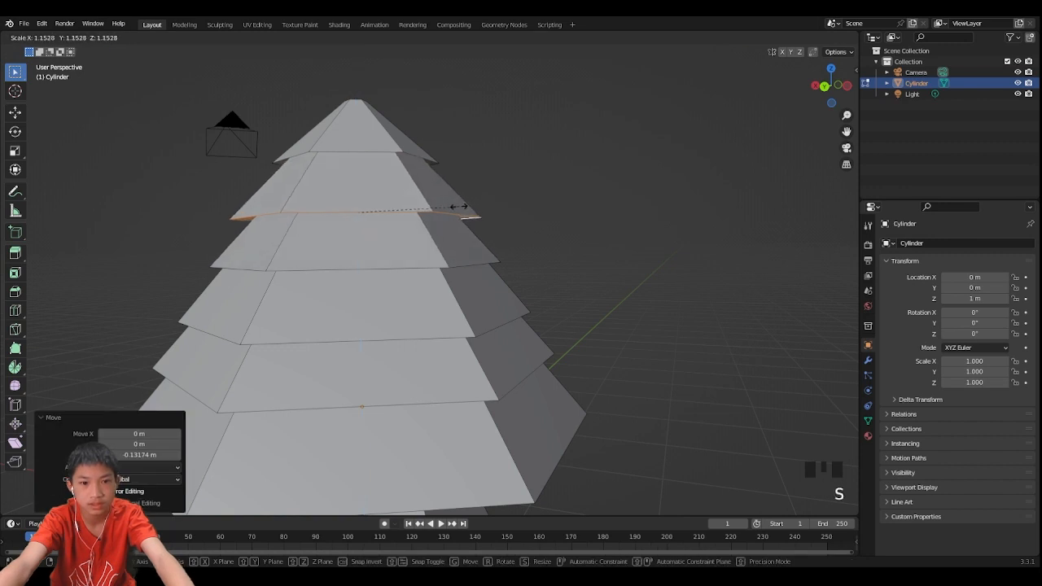
click(459, 206)
- In front view, scale the selected edge loop inward to about 0.941
key(Tab)
scroll(460, 204, down, 3)
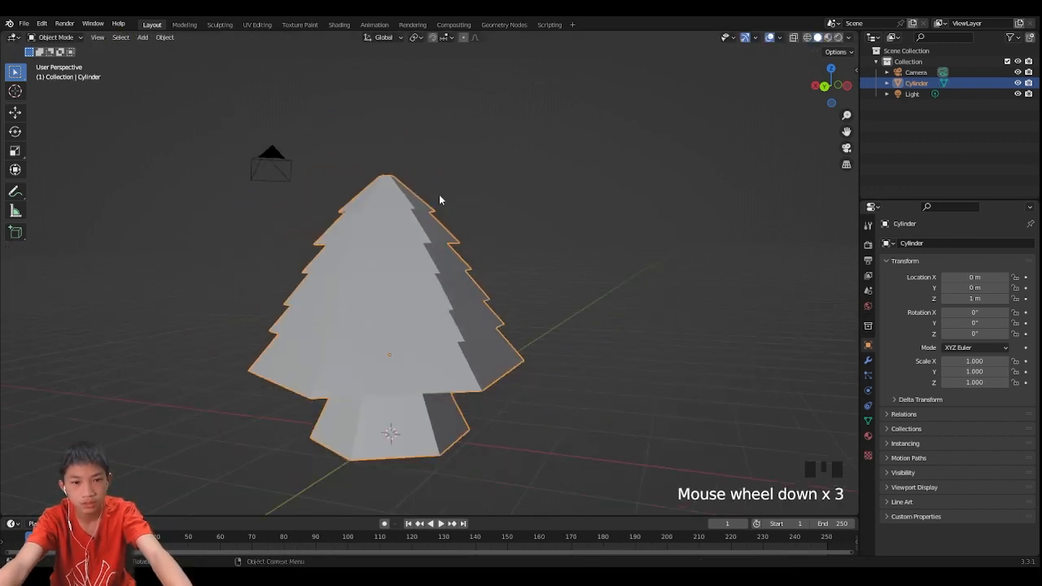
middle_drag(439, 199, 558, 213)
key(Tab)
middle_drag(492, 249, 514, 248)
click(813, 90)
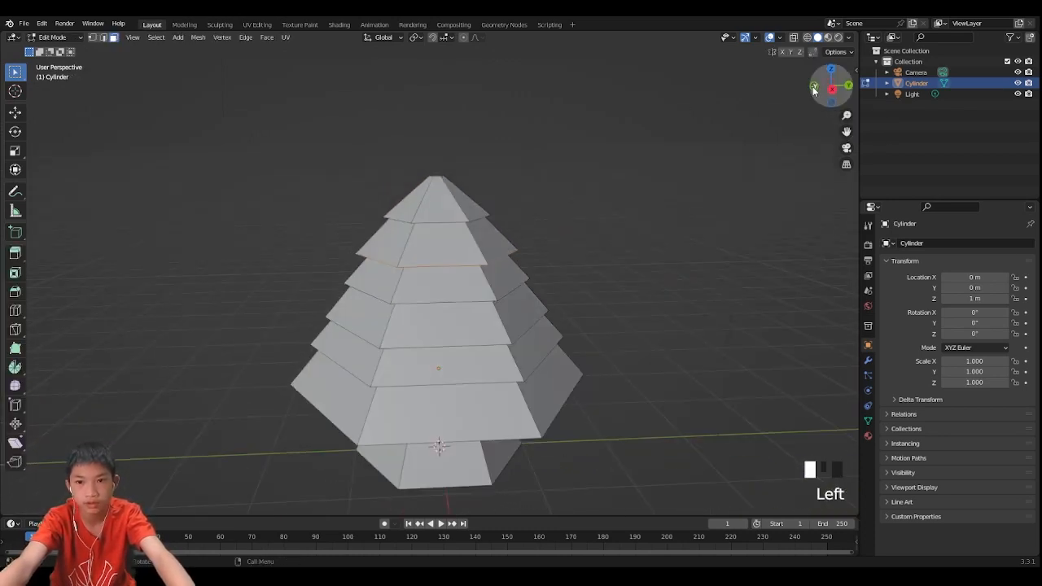
scroll(634, 216, up, 3)
scroll(618, 220, up, 2)
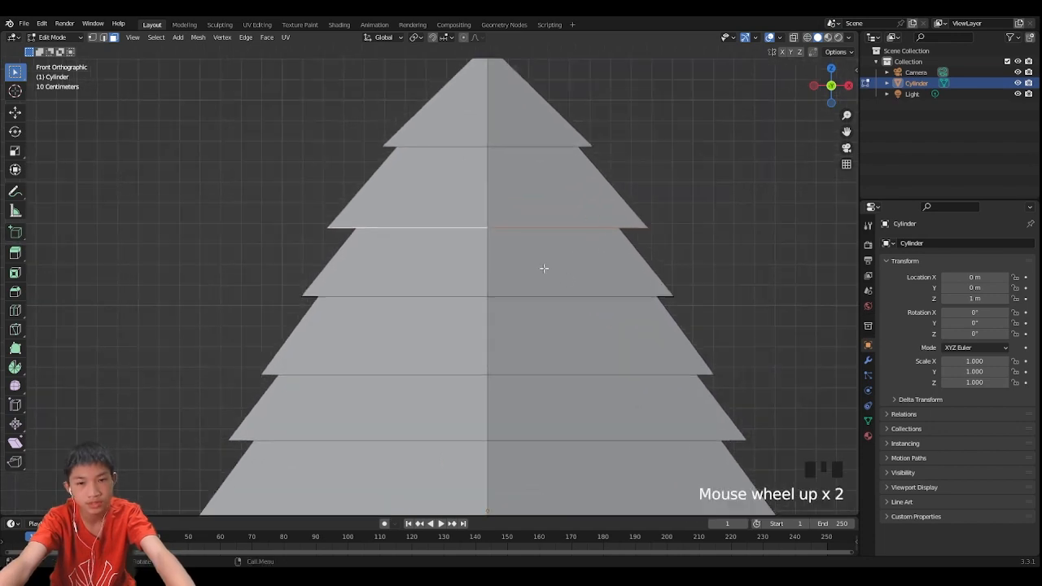
scroll(544, 268, down, 3)
key(s)
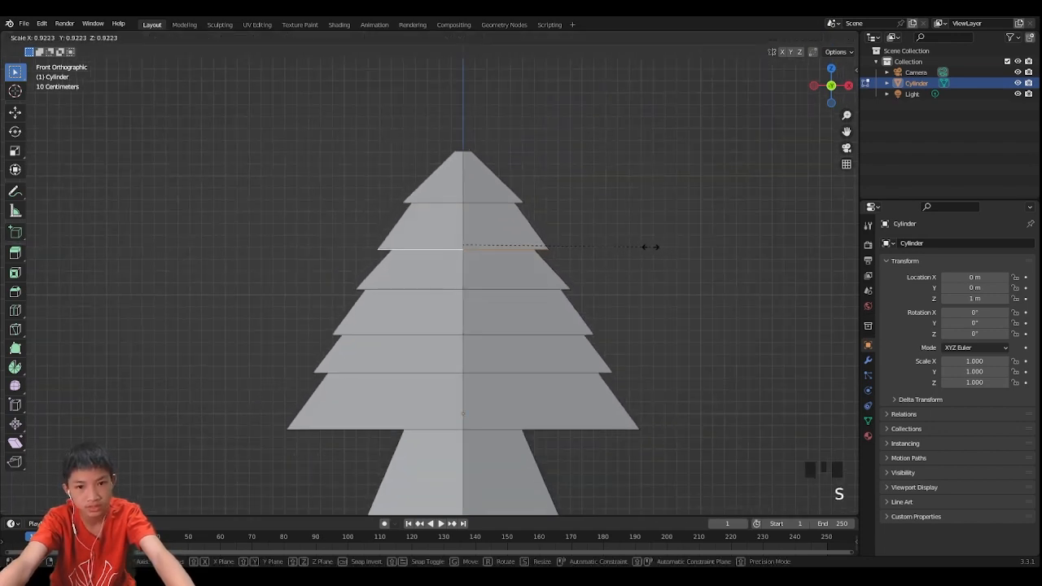
click(655, 247)
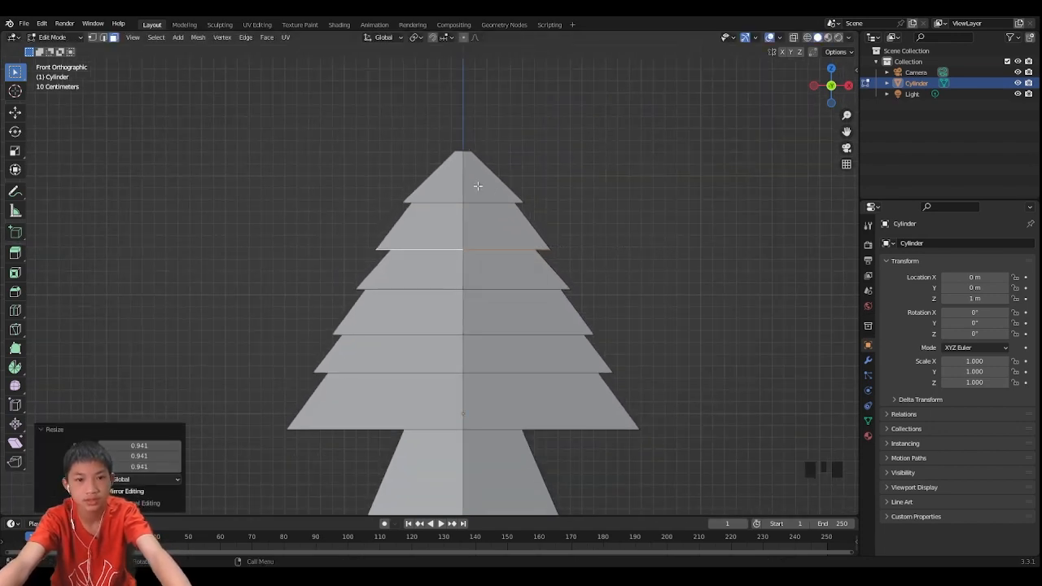
- Select the tree's tip and move it about 0.24 m up along Z, then readjust its height along Z
scroll(472, 191, up, 2)
scroll(455, 188, down, 2)
middle_drag(455, 188, 429, 206)
scroll(419, 160, down, 1)
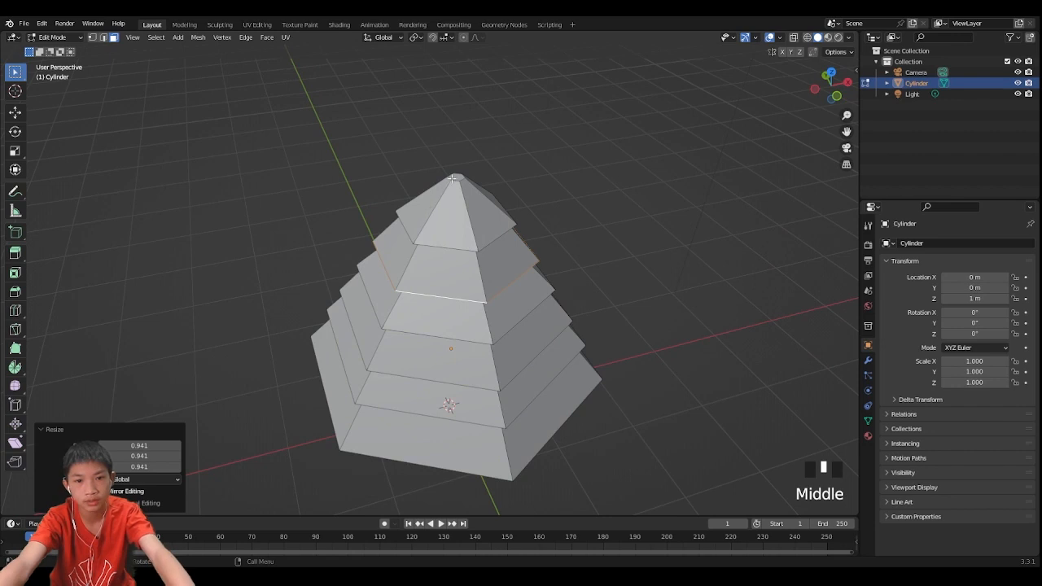
click(452, 177)
key(g)
key(z)
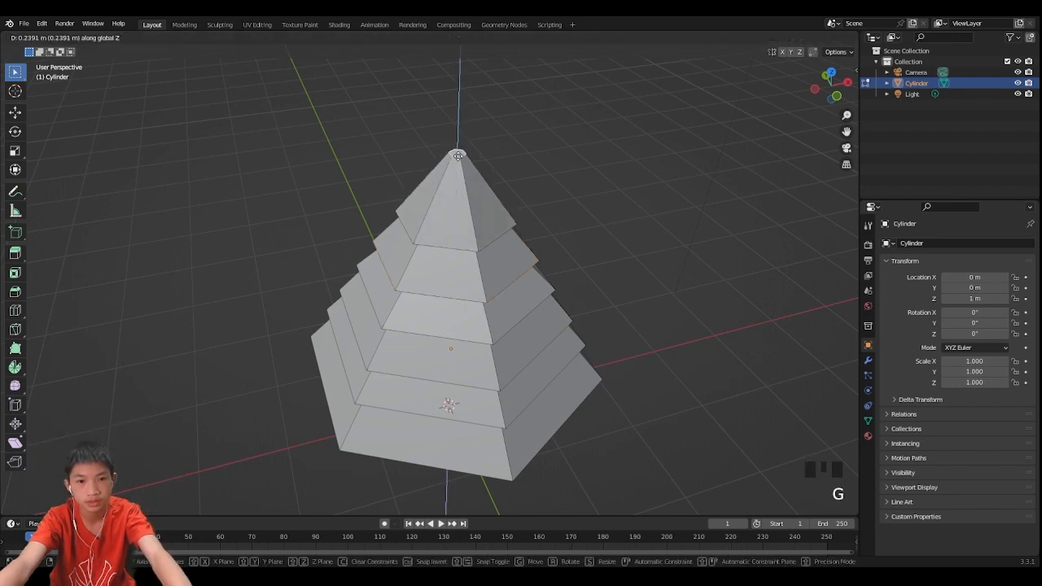
click(458, 156)
key(g)
key(z)
click(459, 165)
- Inspect the tree shape from several angles in object and edit mode
key(Tab)
scroll(470, 180, down, 1)
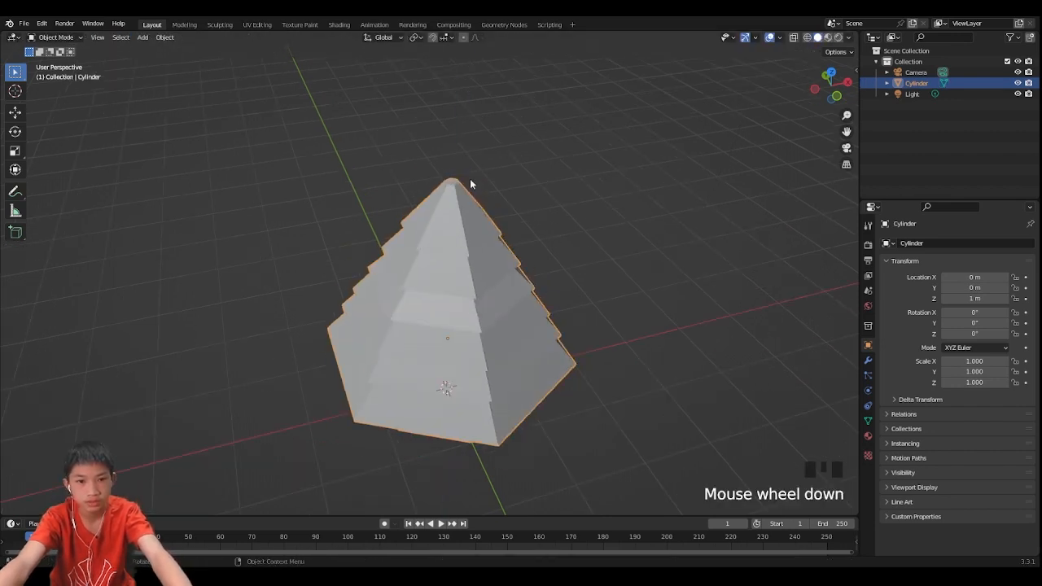
middle_drag(469, 184, 504, 181)
scroll(467, 216, down, 1)
middle_drag(467, 218, 522, 192)
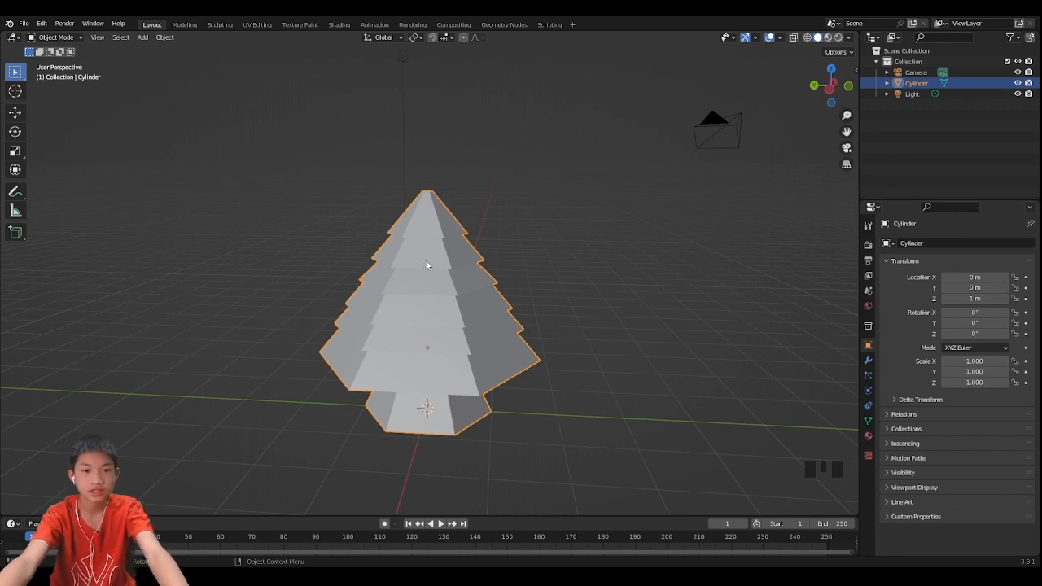
scroll(432, 261, down, 1)
middle_drag(437, 261, 399, 196)
scroll(451, 246, up, 3)
scroll(451, 246, down, 2)
scroll(430, 238, up, 2)
key(Tab)
scroll(388, 181, up, 3)
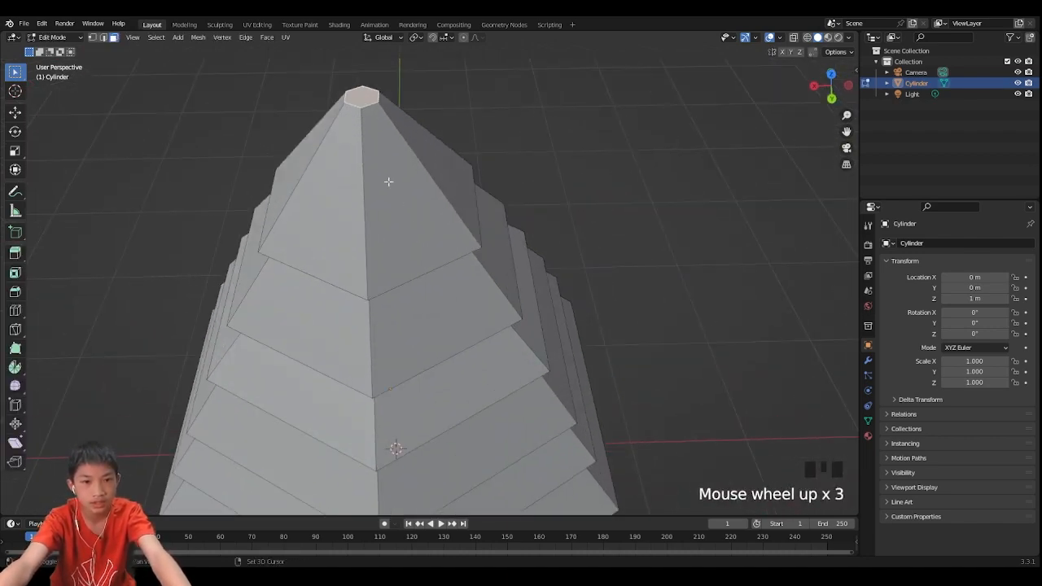
shift+middle_drag(364, 96, 364, 136)
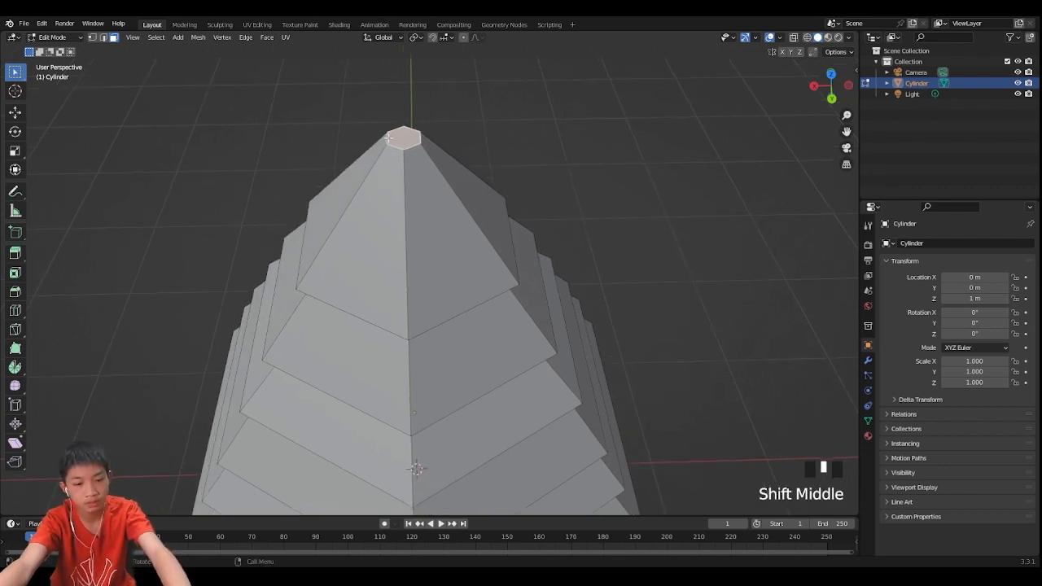
scroll(389, 138, down, 2)
middle_drag(412, 224, 384, 219)
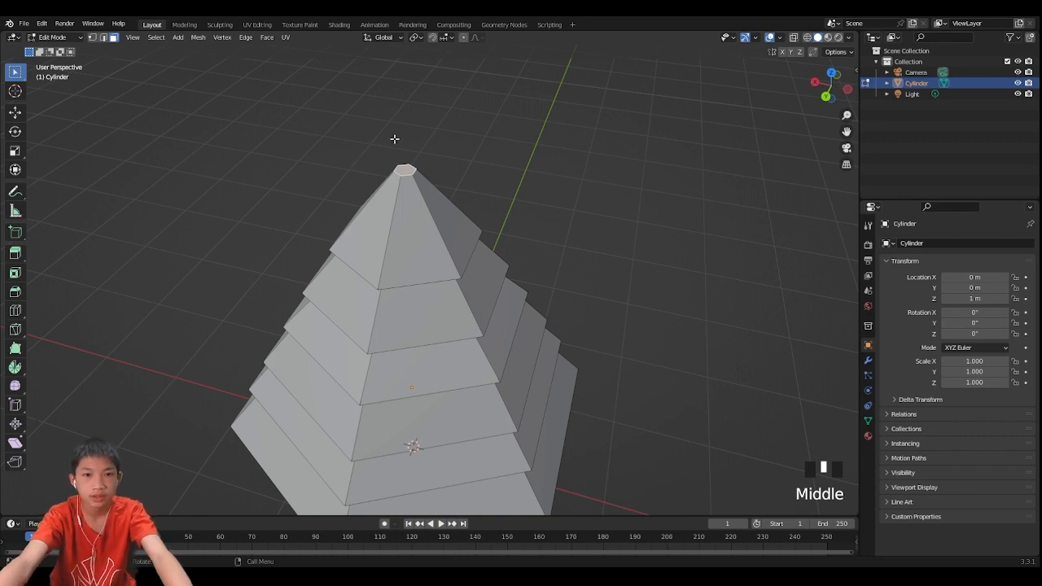
scroll(457, 117, down, 1)
middle_drag(477, 198, 547, 165)
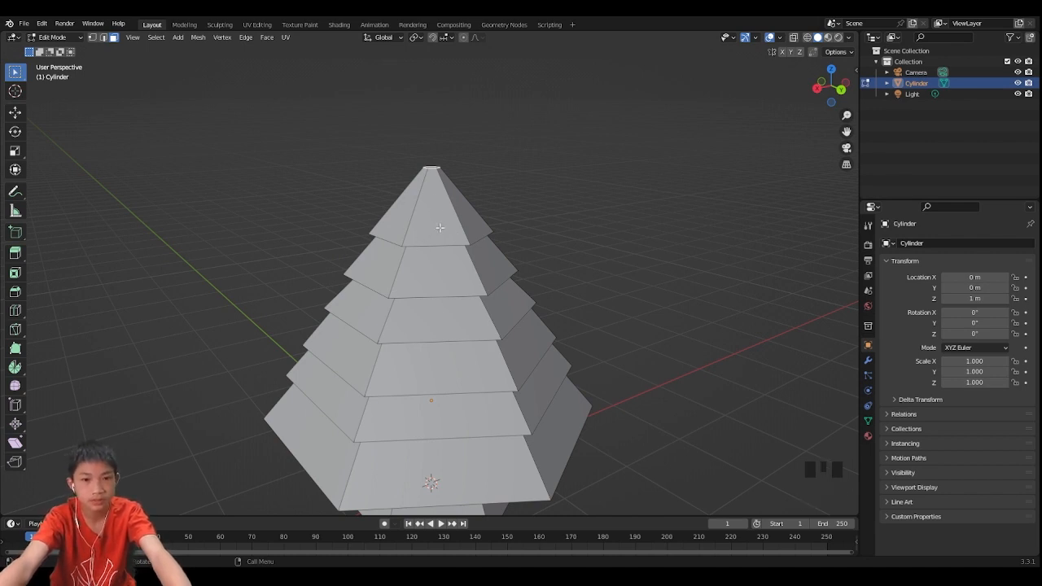
middle_drag(425, 237, 445, 102)
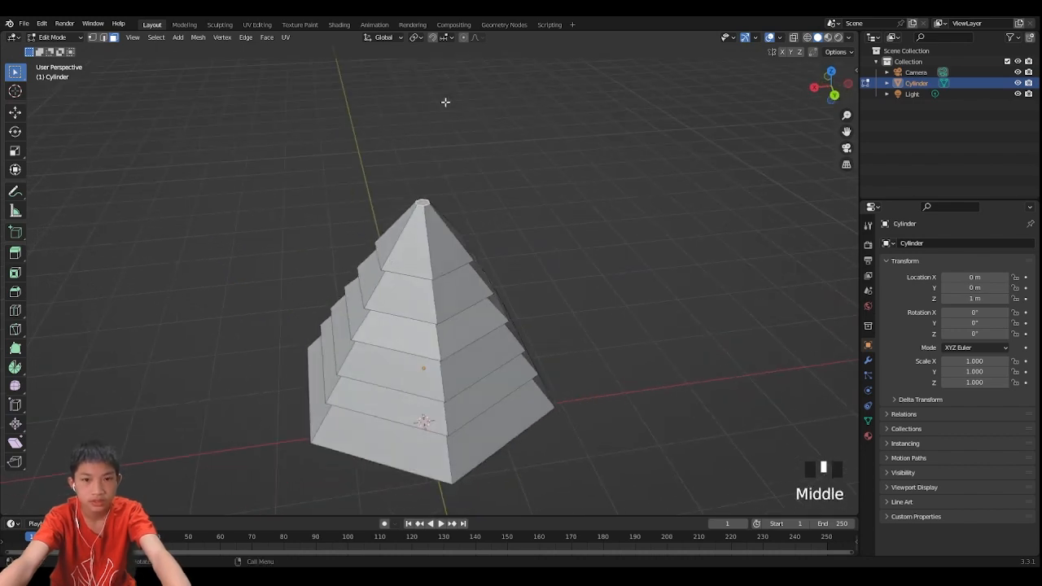
- Enable Proportional Editing and turn on its Connected Only option
click(462, 37)
key(o)
key(o)
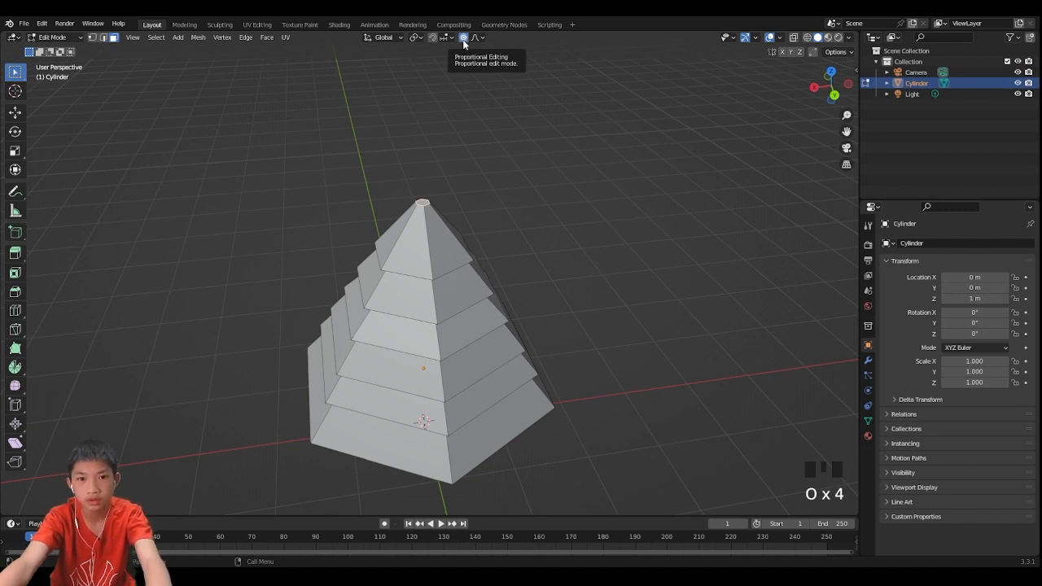
click(461, 45)
key(o)
key(o)
key(o)
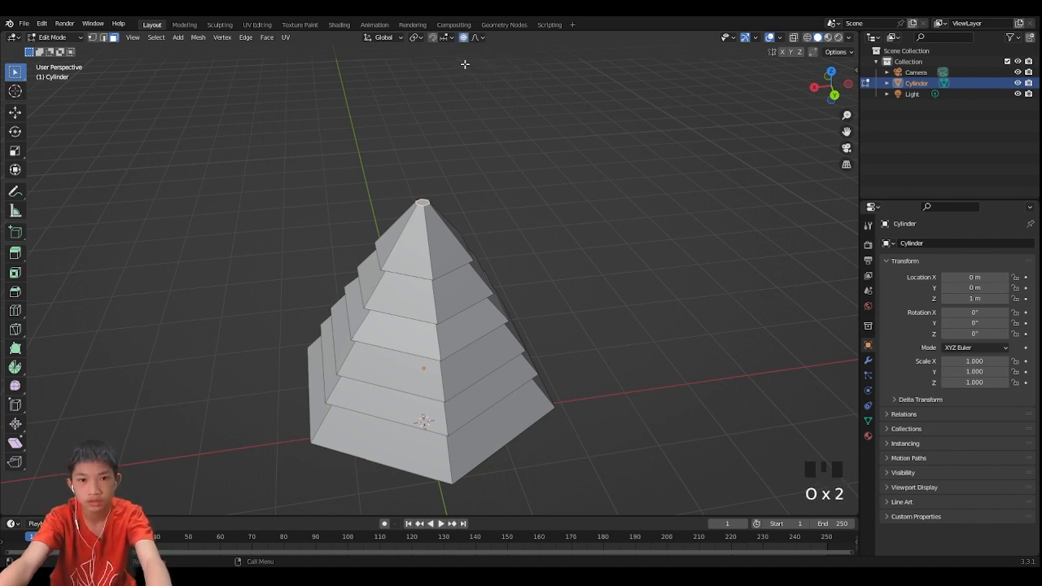
key(o)
click(480, 38)
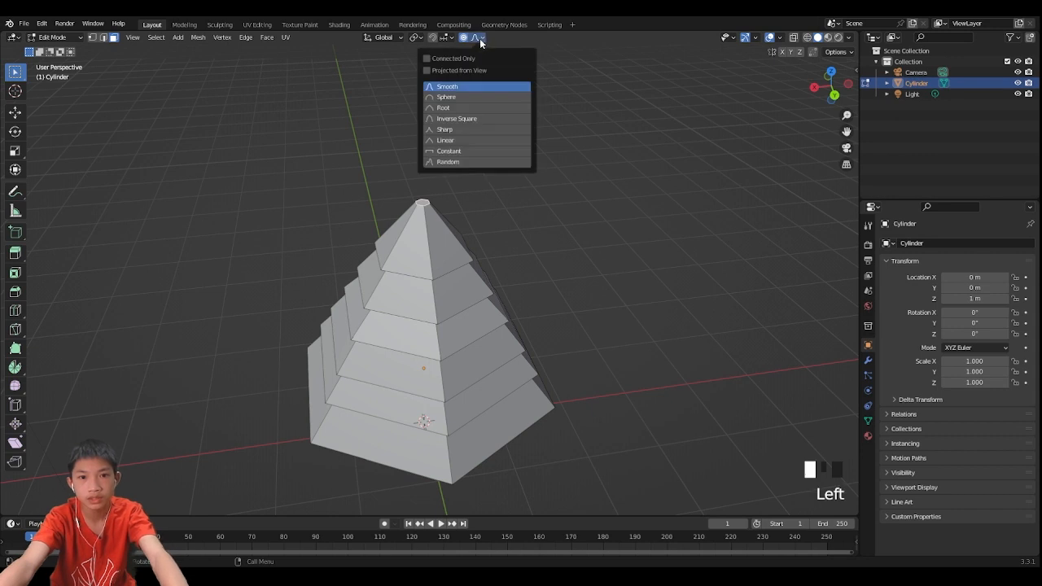
click(476, 38)
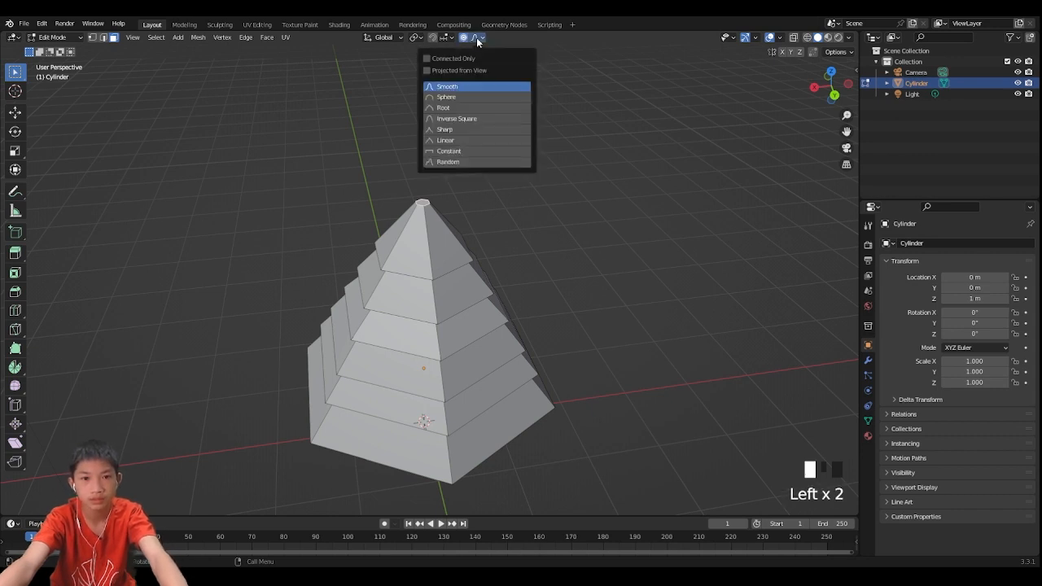
click(427, 59)
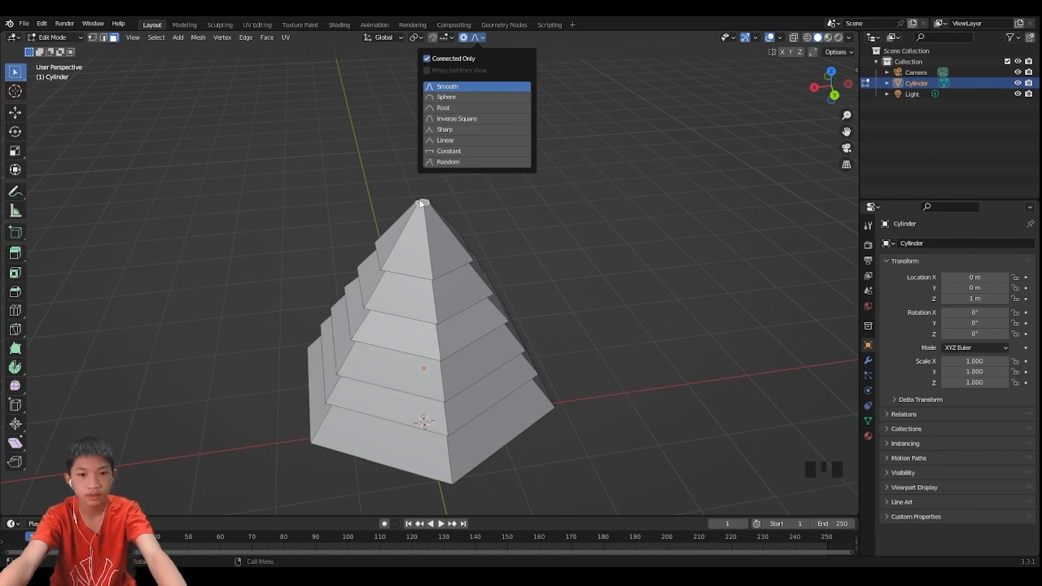
- Twist the selected tip about -24° around the global Z axis with smooth proportional editing at a proportional size of about 5.56
key(r)
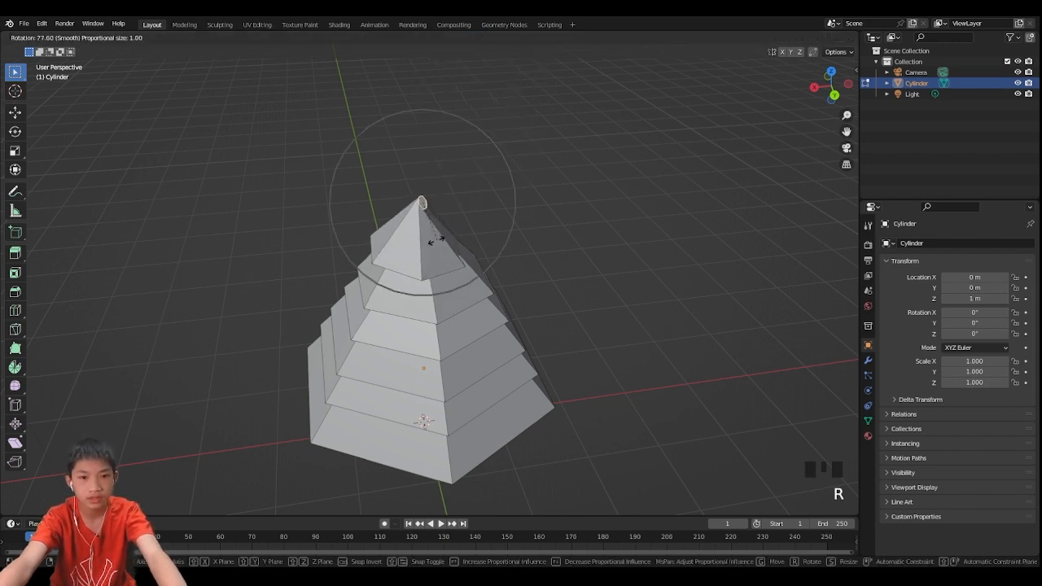
key(z)
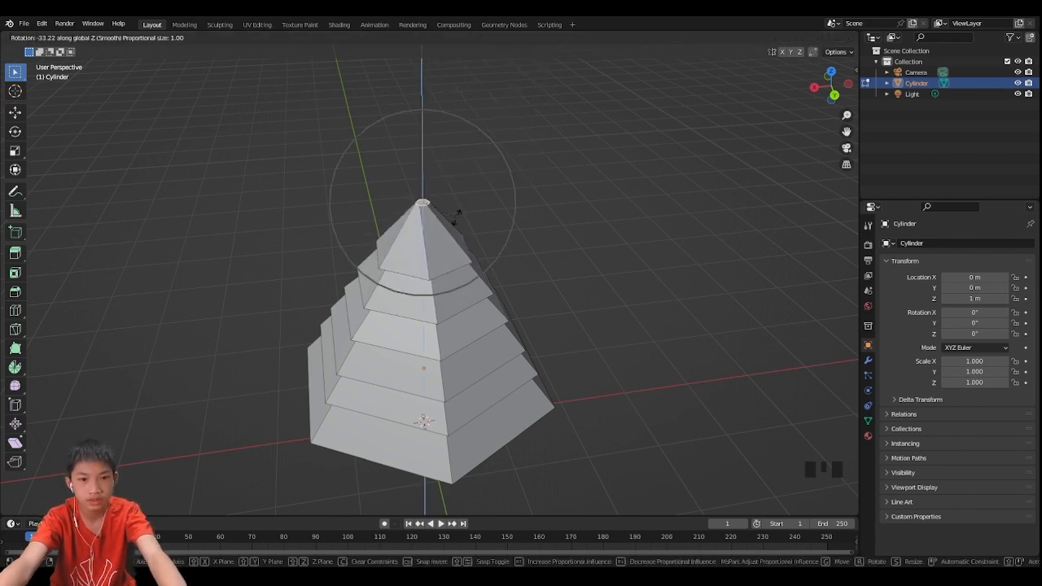
key(z)
key(z)
key(z)
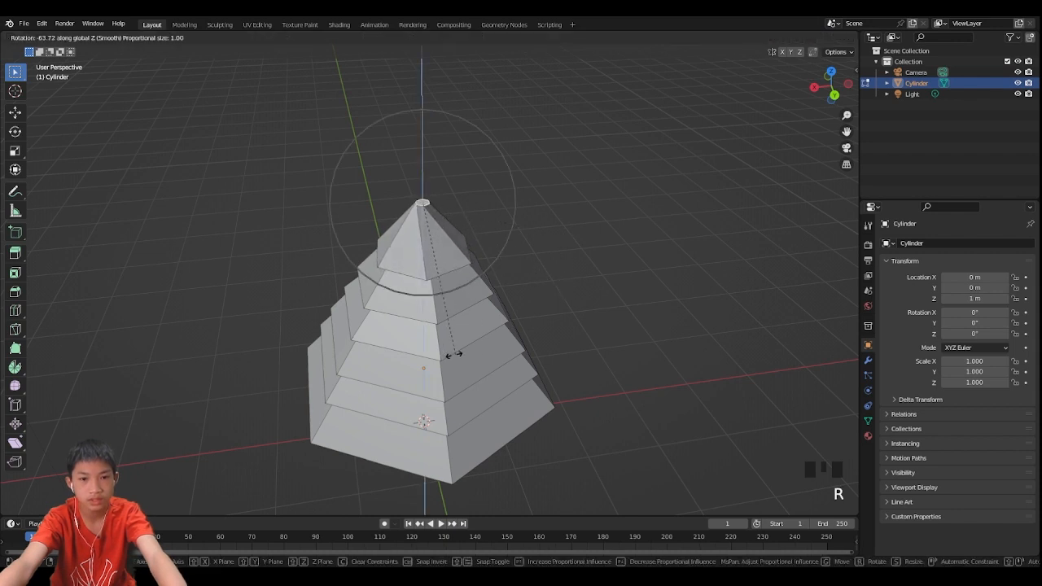
scroll(498, 346, down, 7)
scroll(498, 347, down, 14)
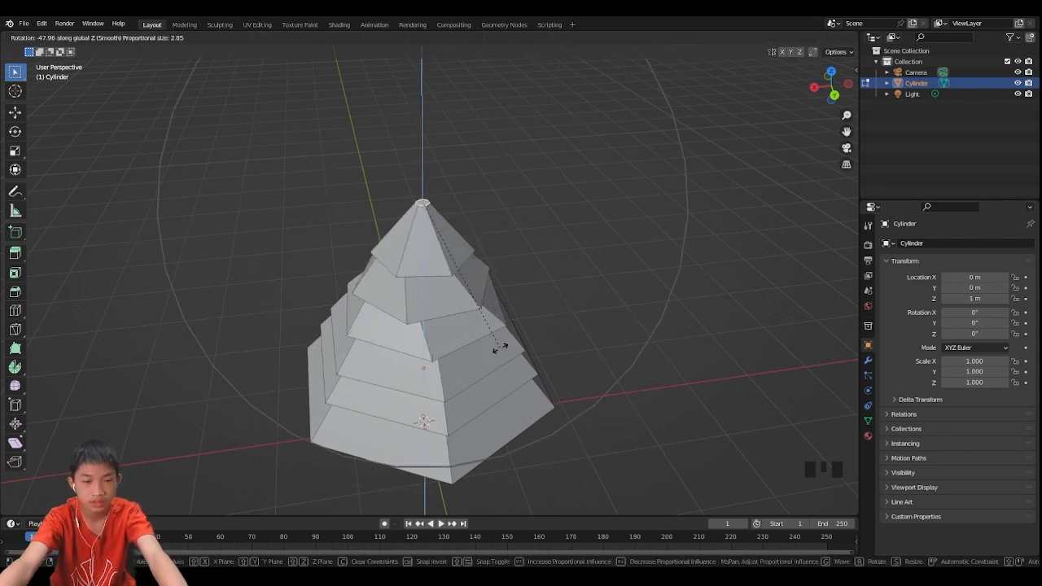
scroll(498, 347, up, 13)
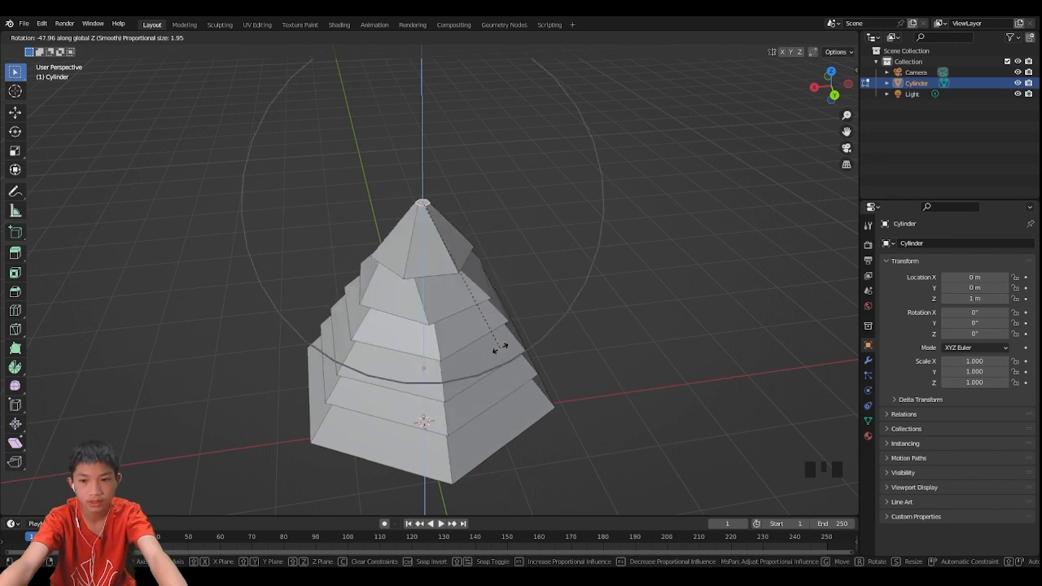
scroll(498, 347, up, 10)
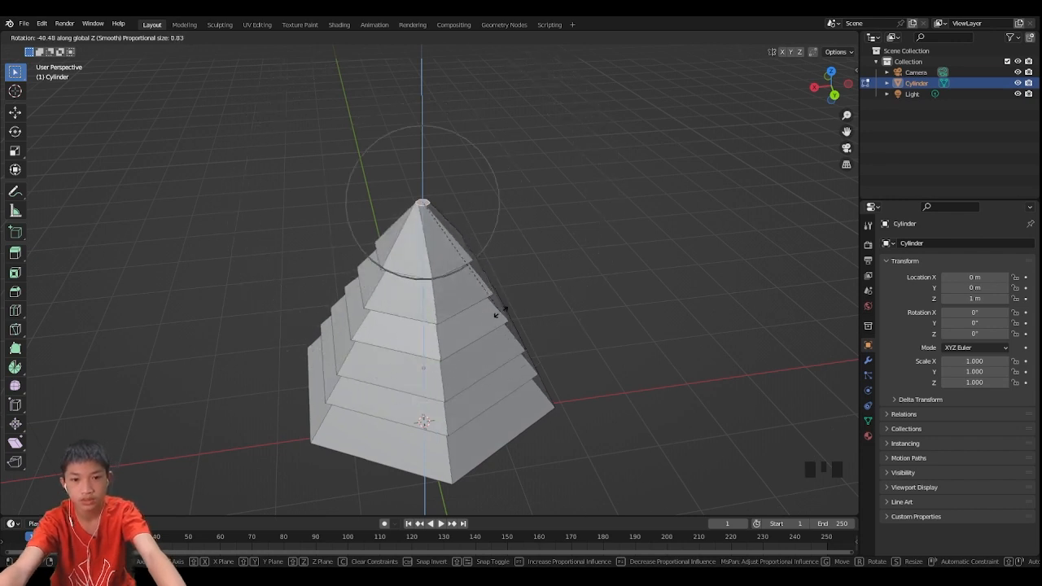
scroll(505, 301, down, 16)
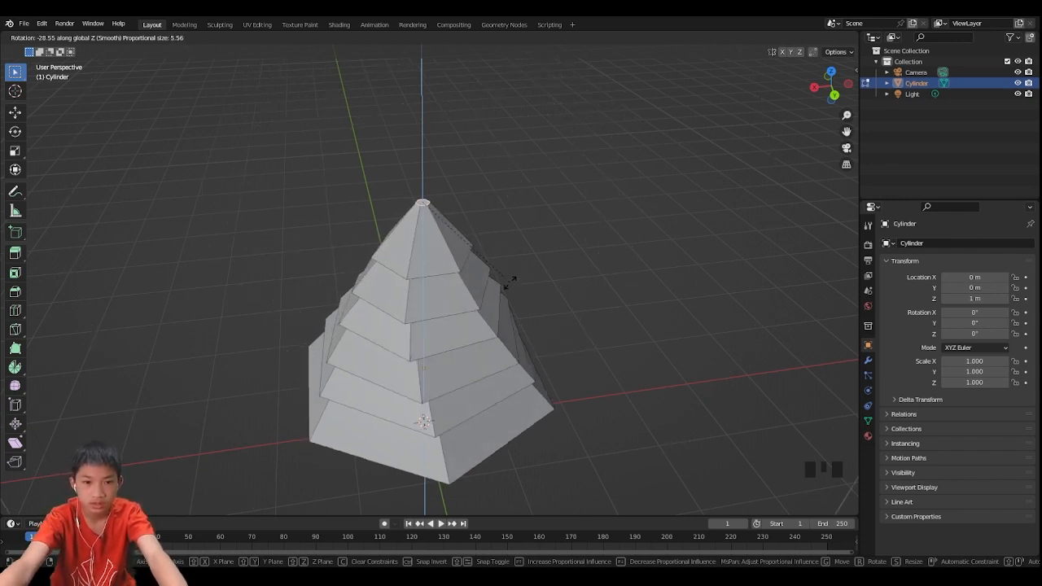
scroll(509, 279, down, 4)
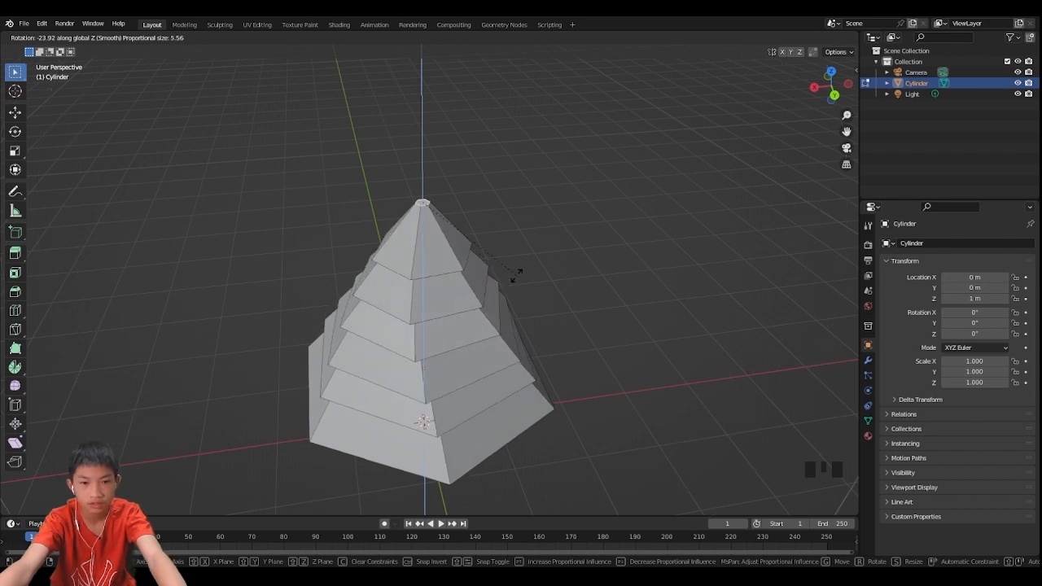
click(519, 261)
- Return to object mode and add a Bevel modifier to the tree
key(Tab)
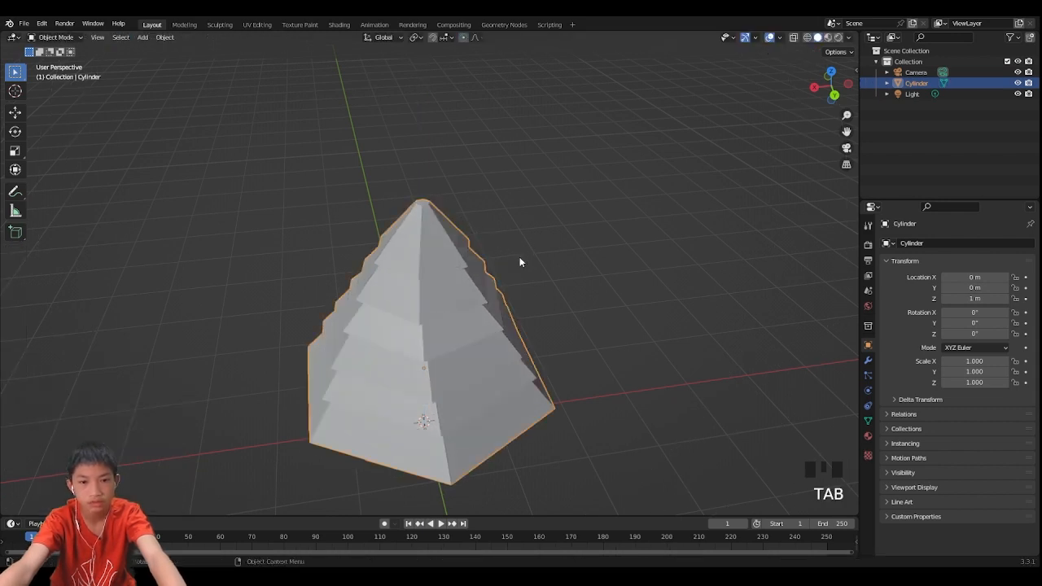
middle_drag(519, 259, 547, 271)
scroll(496, 217, down, 1)
scroll(522, 274, up, 2)
scroll(523, 274, up, 1)
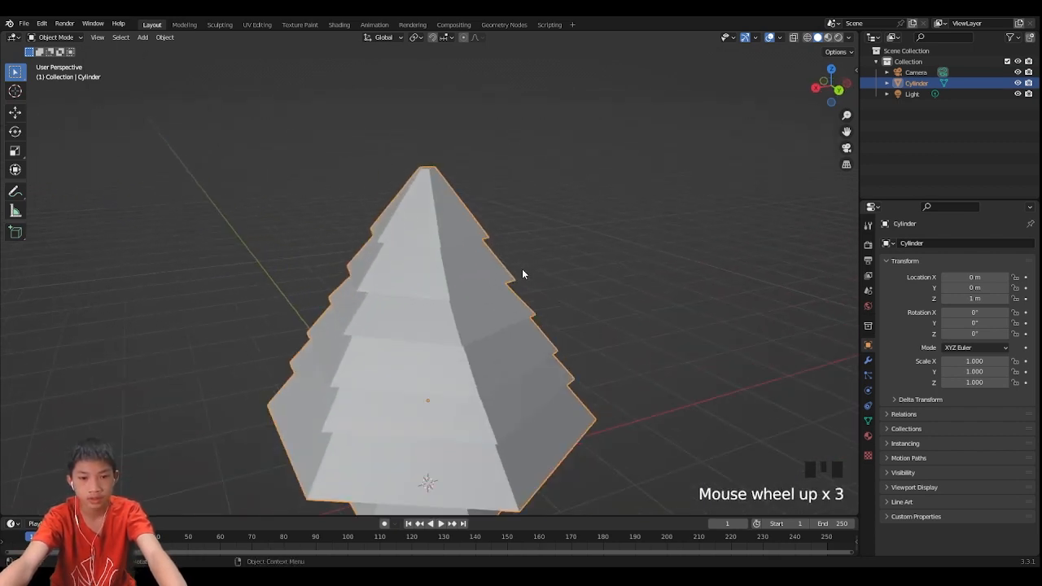
scroll(778, 344, down, 1)
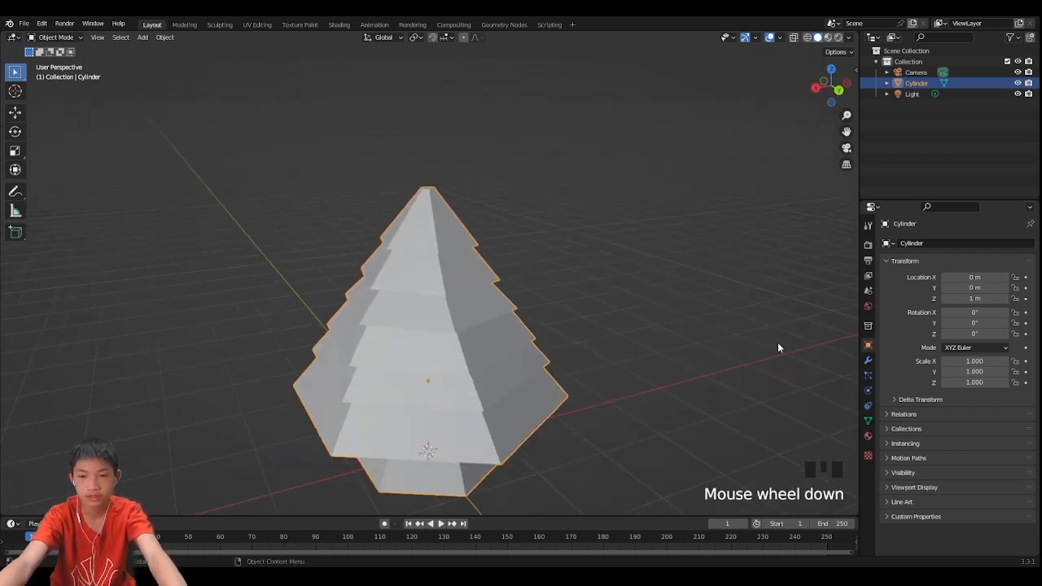
click(868, 359)
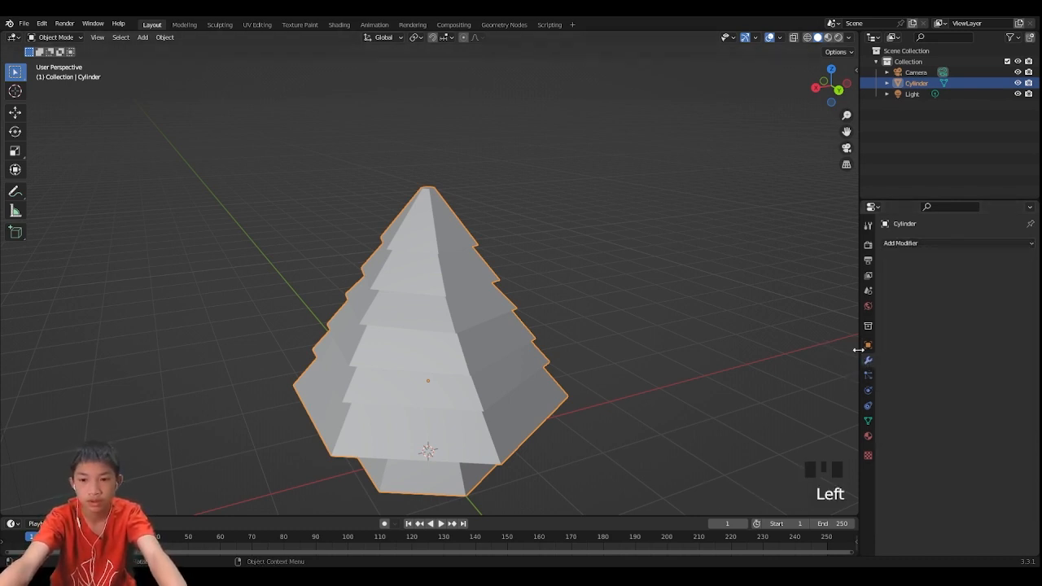
click(895, 244)
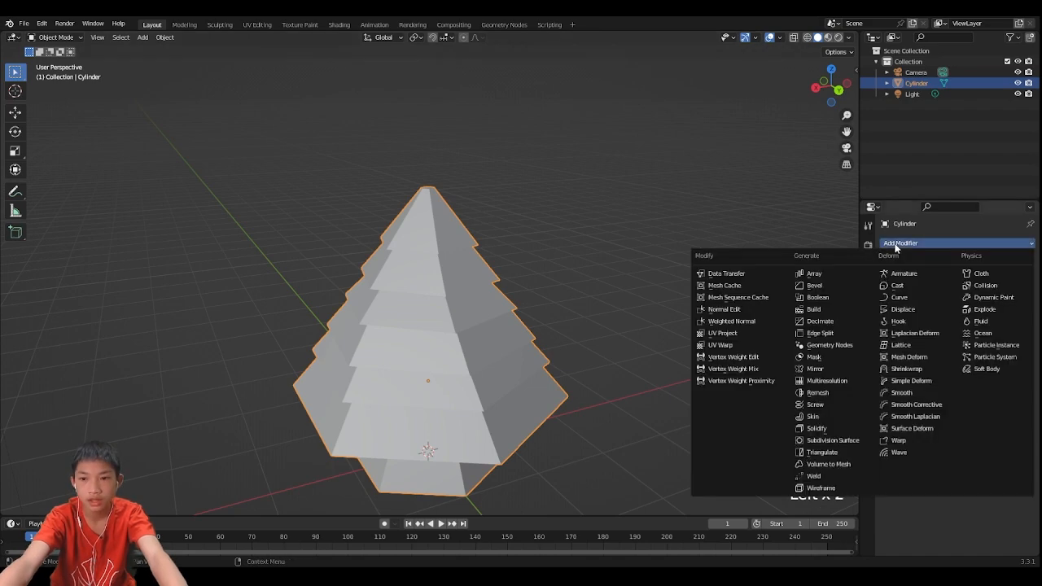
click(814, 285)
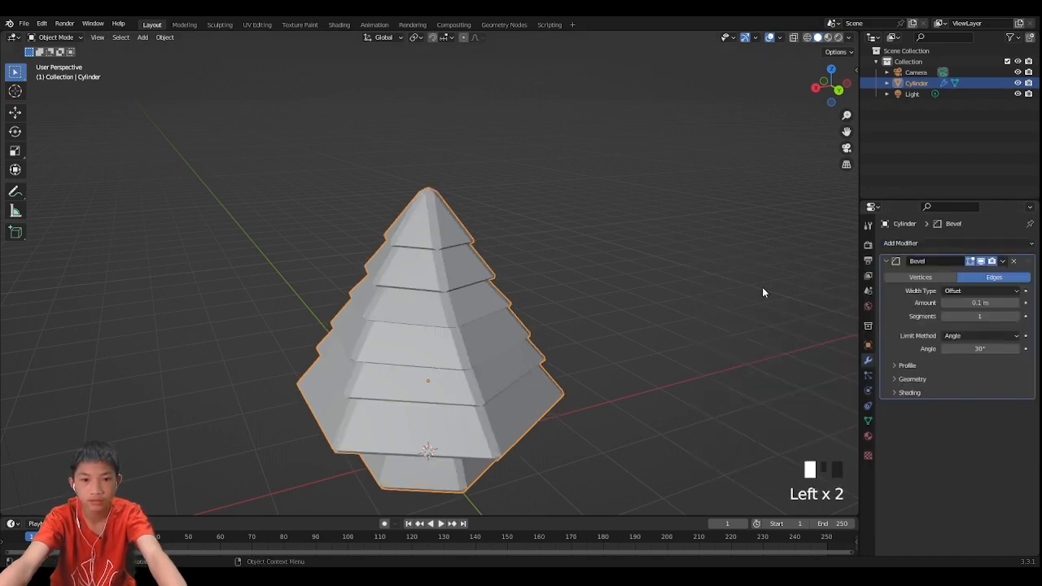
- Set the Bevel modifier's amount to 0.01 m
middle_drag(762, 287, 686, 296)
scroll(778, 272, up, 3)
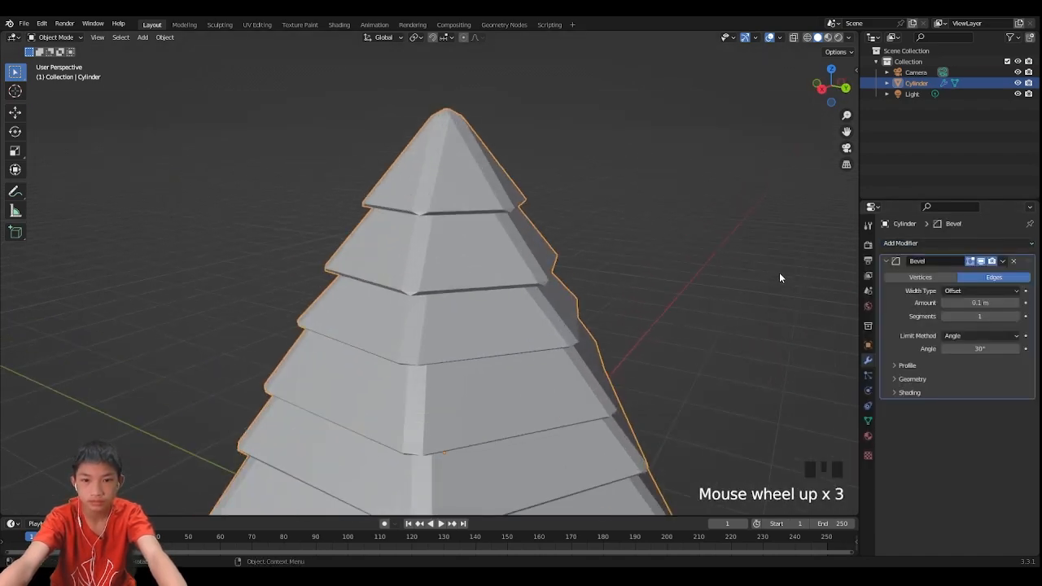
click(942, 304)
click(943, 305)
triple_click(942, 305)
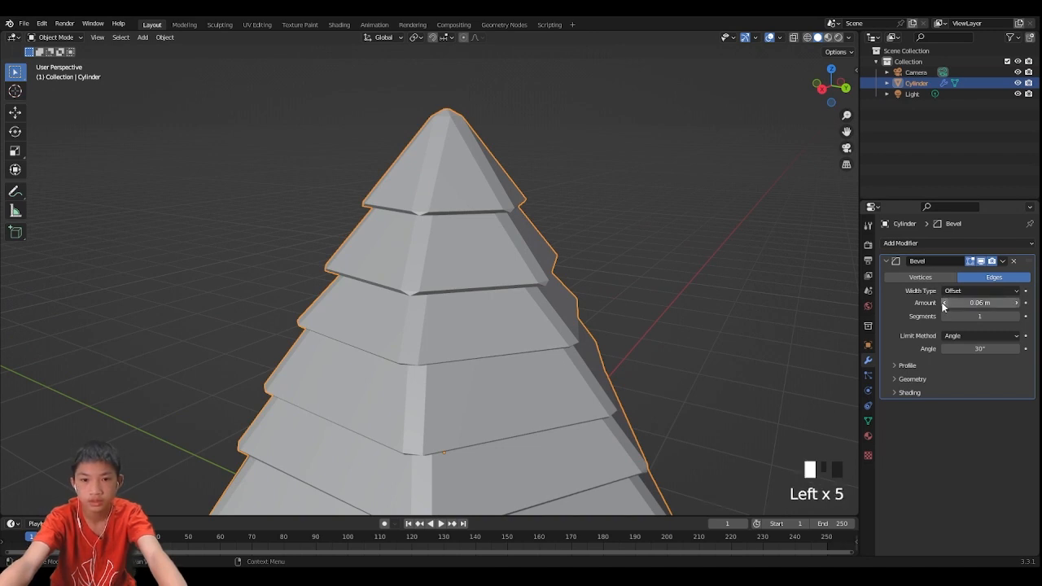
triple_click(942, 305)
double_click(943, 305)
triple_click(942, 305)
click(942, 304)
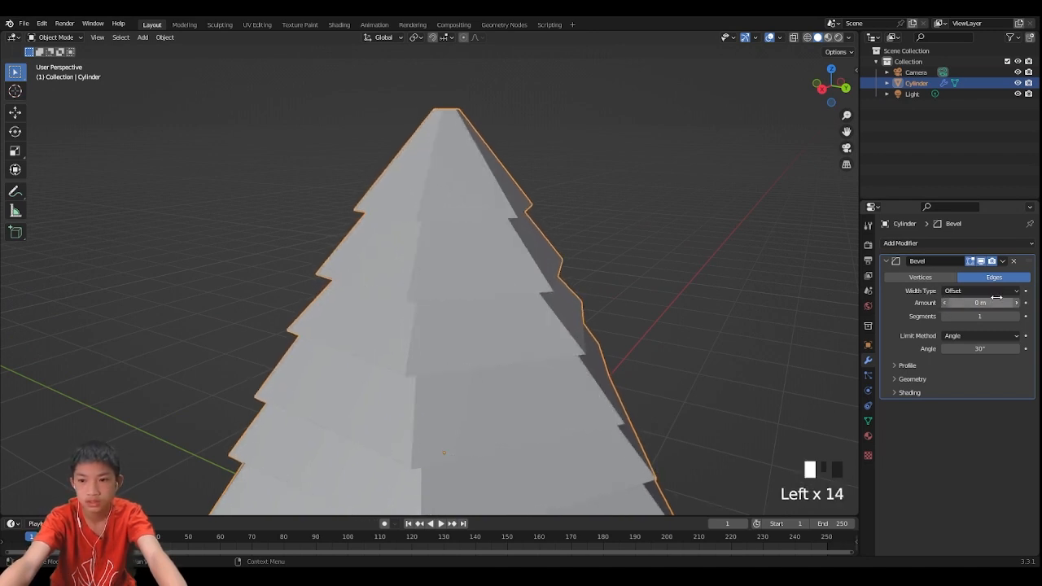
click(1015, 303)
- Deselect the tree and switch the viewport to Material Preview shading
click(731, 224)
scroll(731, 224, down, 4)
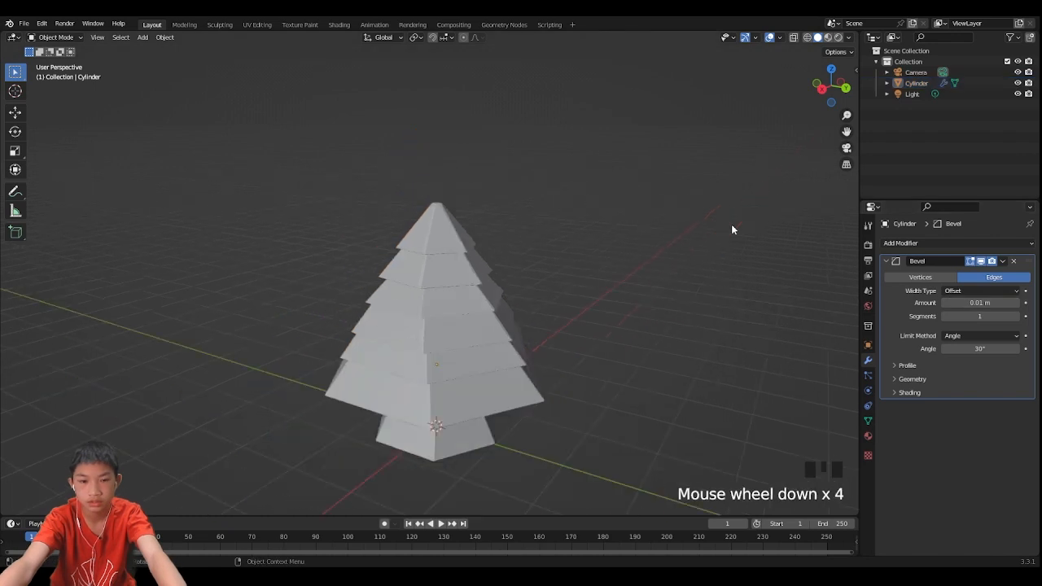
middle_drag(731, 224, 691, 213)
scroll(691, 213, up, 2)
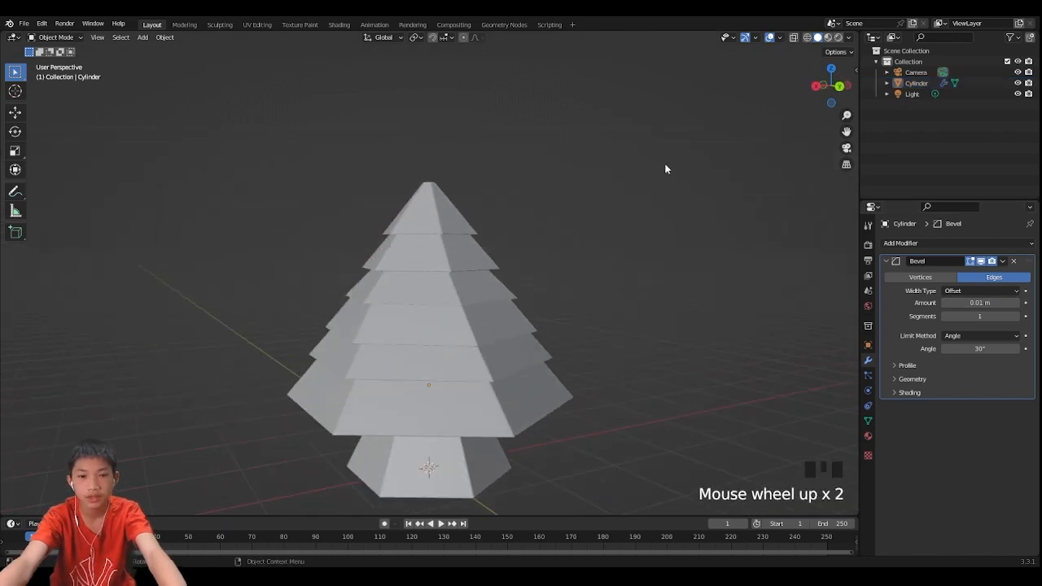
click(827, 38)
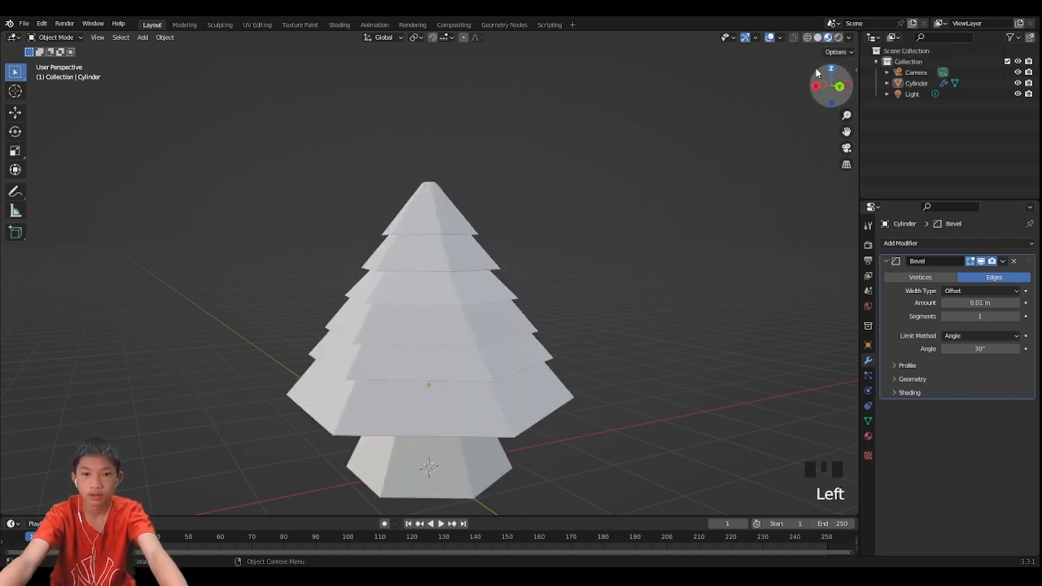
- Create a new material for the tree and set its base color to a dark orange-brown (H 0.060, S 0.984, V 0.286)
click(868, 437)
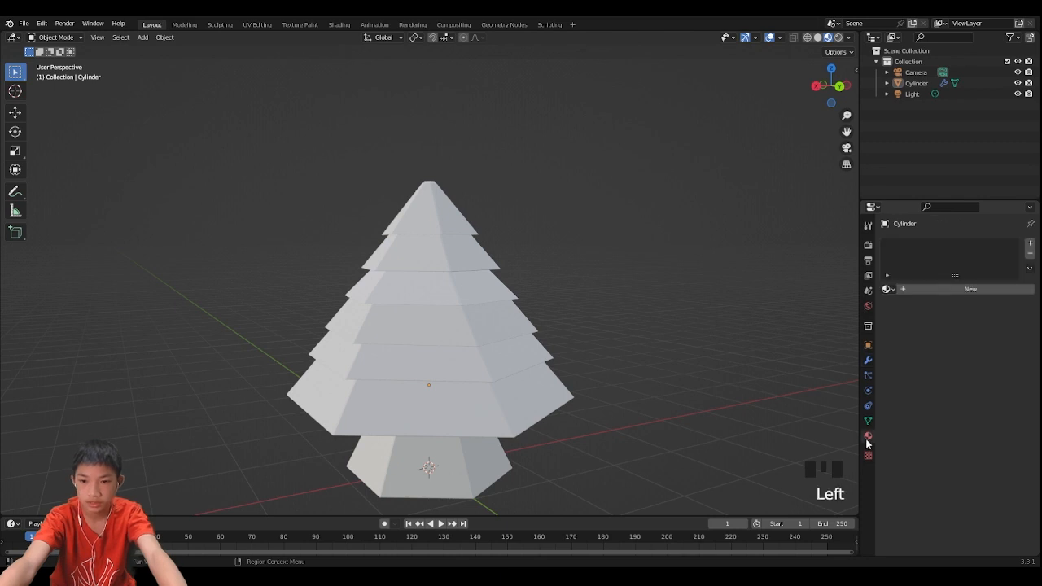
click(910, 286)
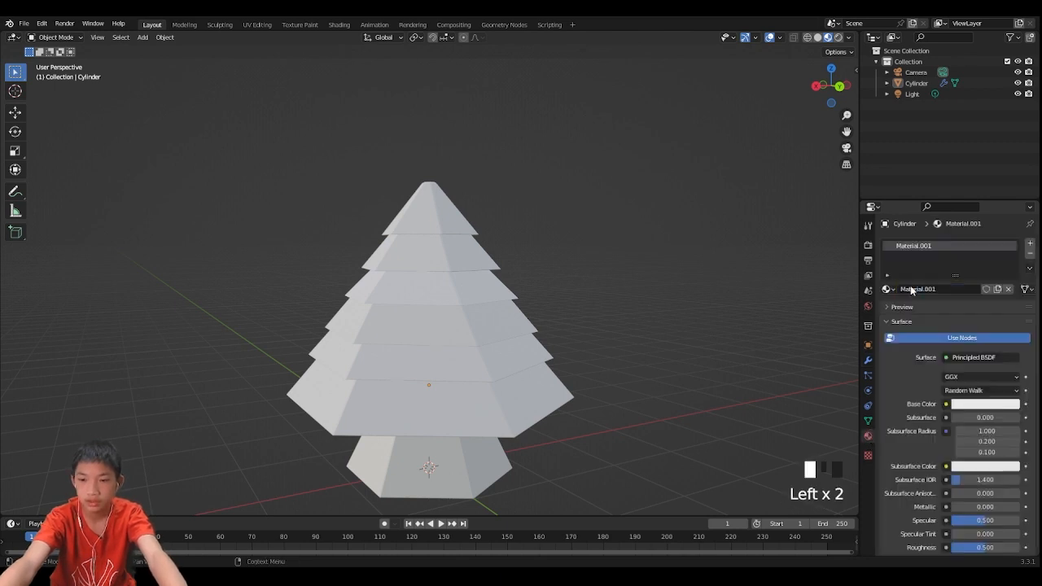
click(978, 403)
mouse_move(951, 300)
mouse_down()
mouse_move(947, 293)
mouse_move(941, 317)
mouse_up()
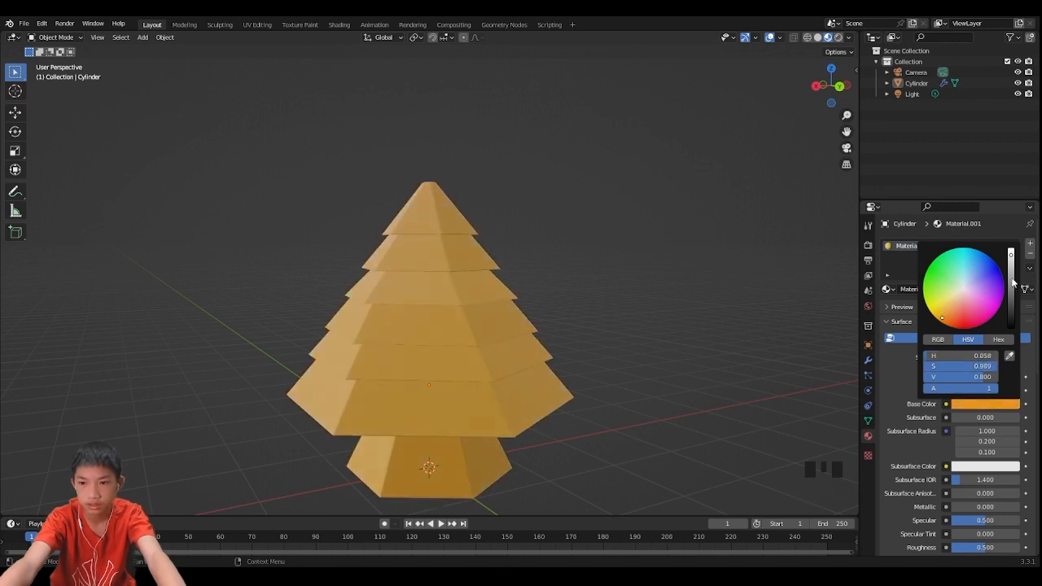
drag(1013, 283, 1011, 309)
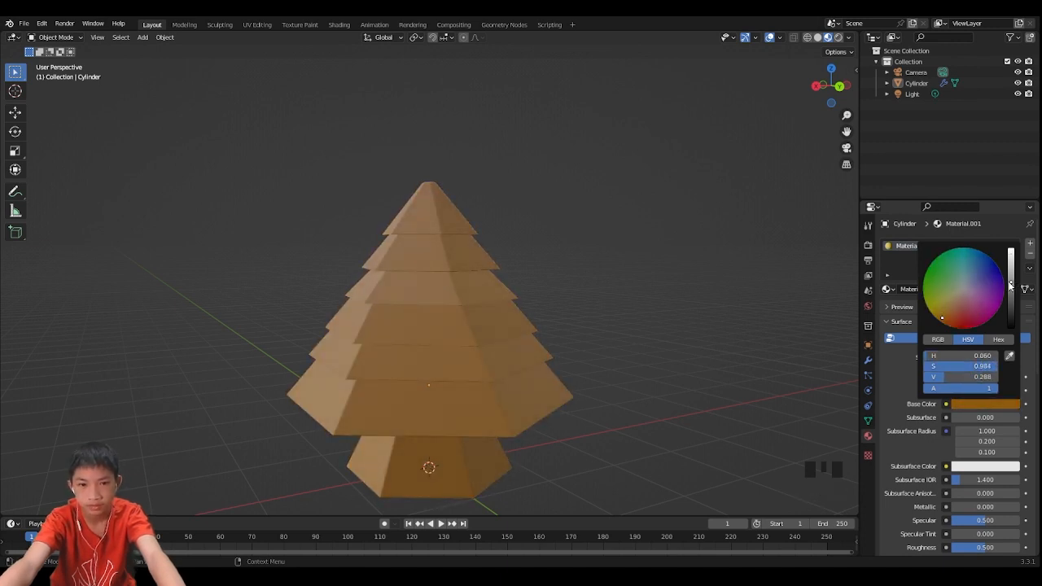
click(711, 288)
- Enter edit mode and select the small top face at the tree's tip
middle_drag(404, 232, 538, 311)
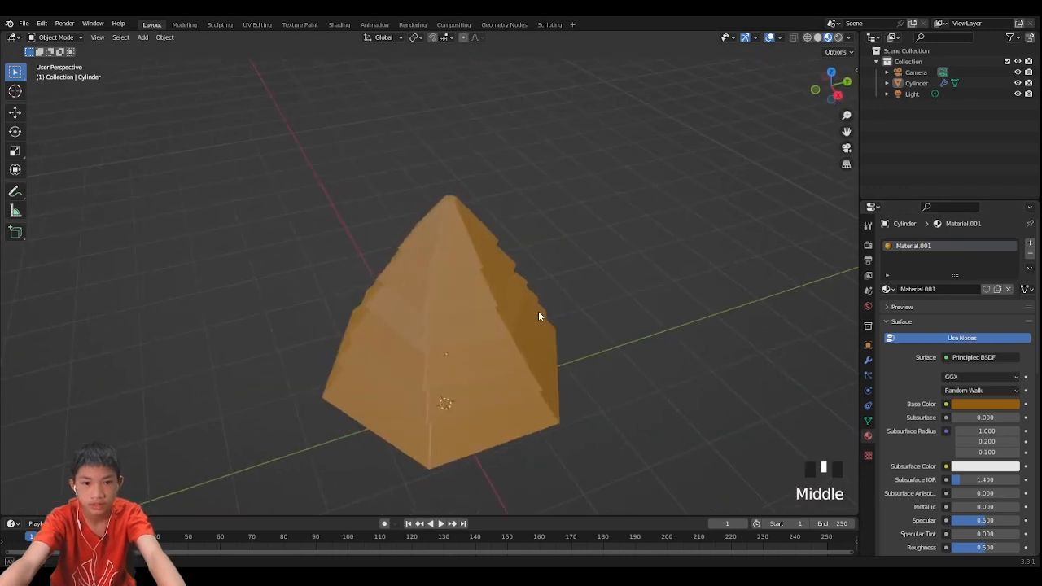
scroll(510, 321, up, 3)
key(Tab)
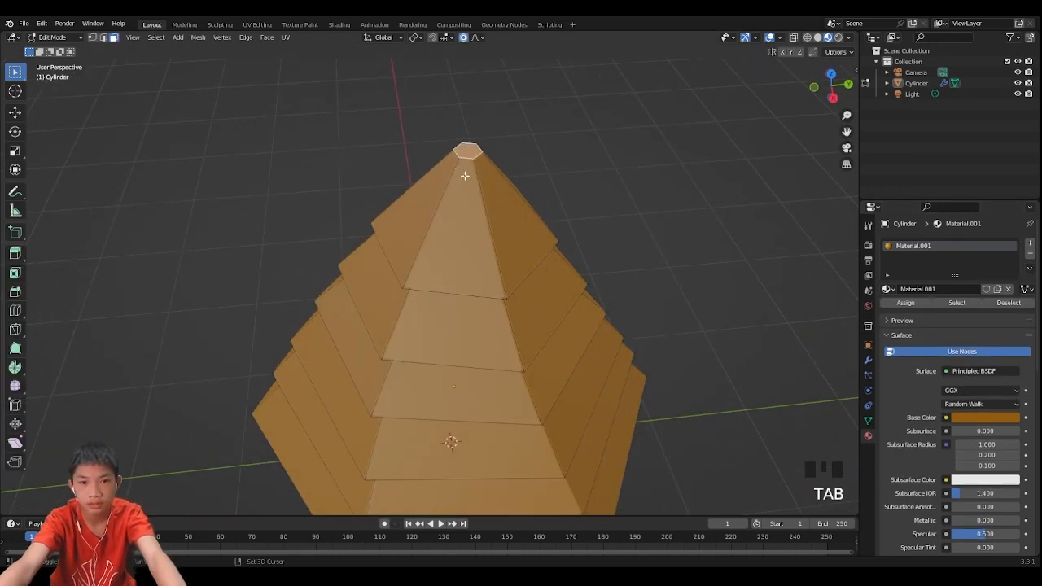
scroll(471, 266, up, 2)
click(588, 190)
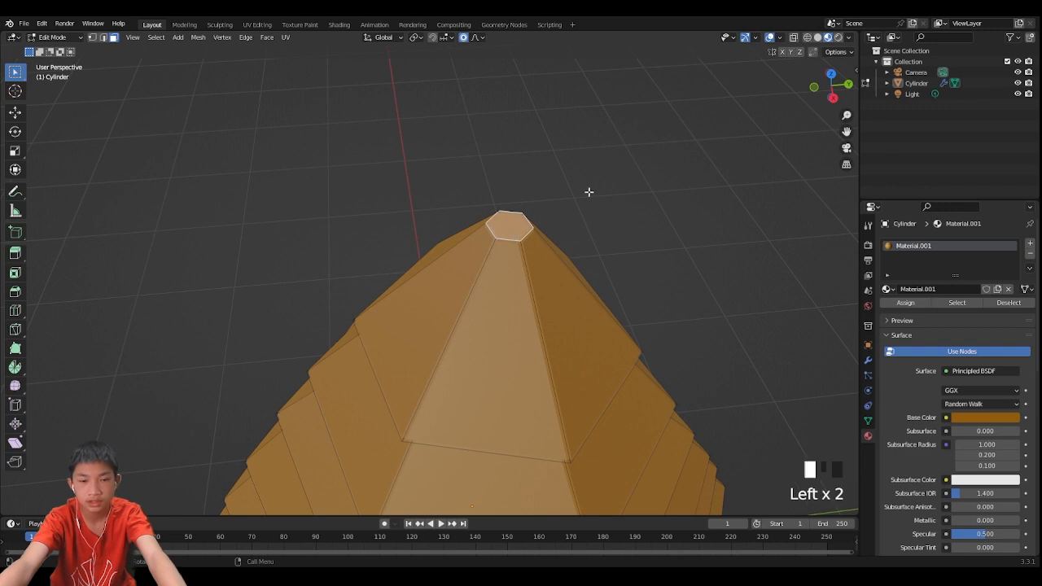
click(512, 236)
scroll(512, 244, down, 2)
middle_drag(512, 244, 550, 236)
scroll(550, 236, up, 1)
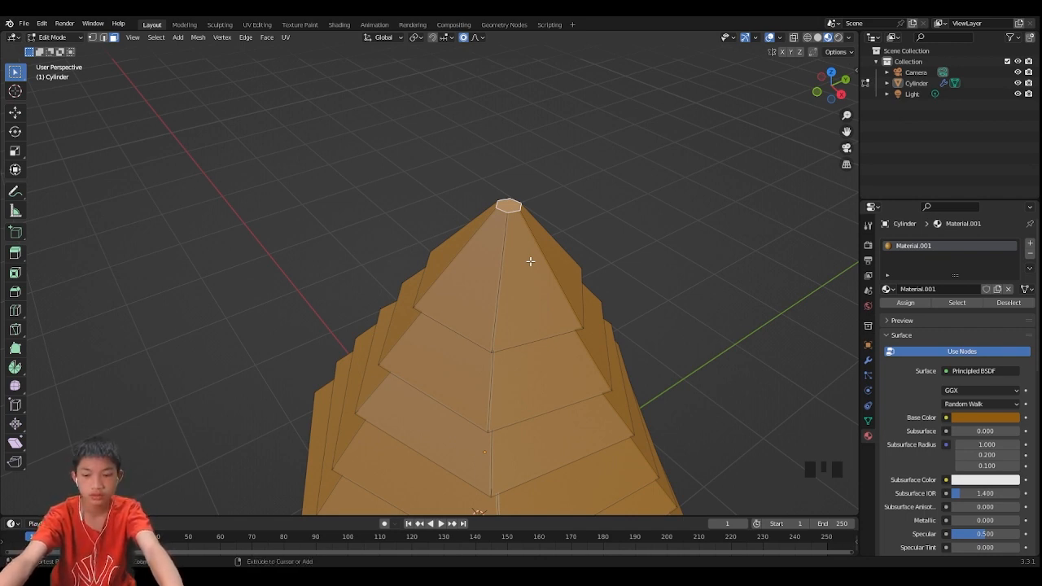
- Grow the selection repeatedly from the tip face down across the tree's tiers
key(ctrl+KP_Add)
key(ctrl+KP_Add)
key(ctrl+KP_Add)
key(ctrl+KP_Add)
key(ctrl+KP_Add)
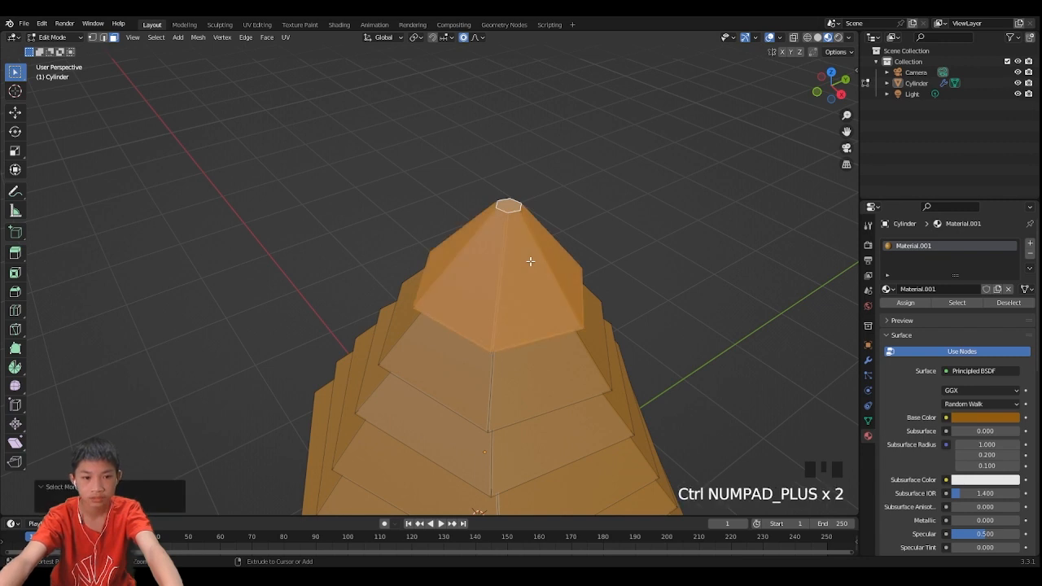
scroll(530, 231, down, 2)
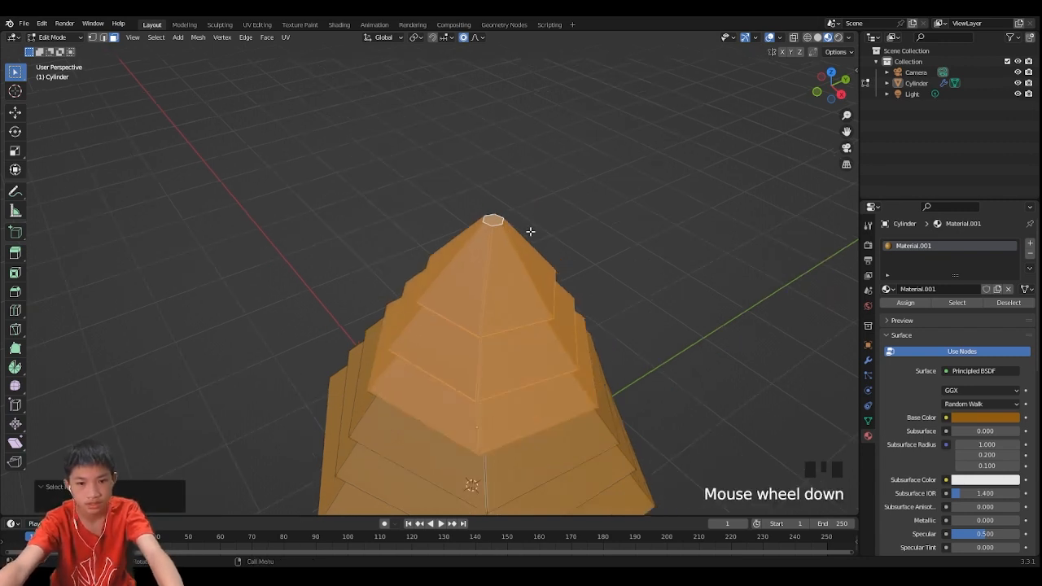
middle_drag(530, 230, 535, 179)
key(ctrl+KP_Add)
key(ctrl+KP_Add)
key(ctrl+KP_Add)
key(ctrl+KP_Add)
key(ctrl+KP_Add)
key(ctrl+KP_Add)
key(ctrl+KP_Add)
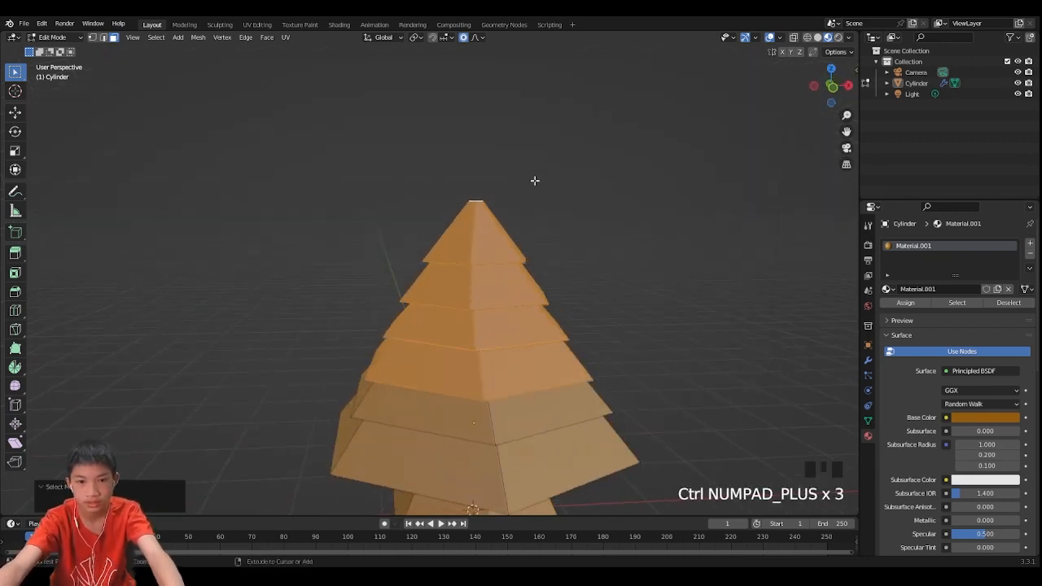
key(ctrl+KP_Add)
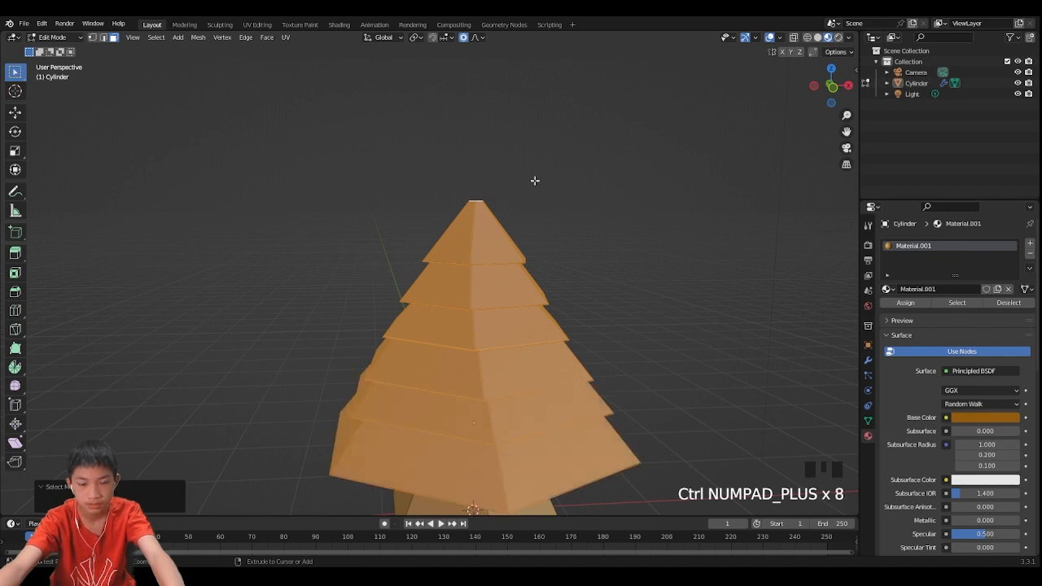
scroll(535, 181, down, 2)
middle_drag(515, 212, 563, 138)
scroll(561, 179, up, 2)
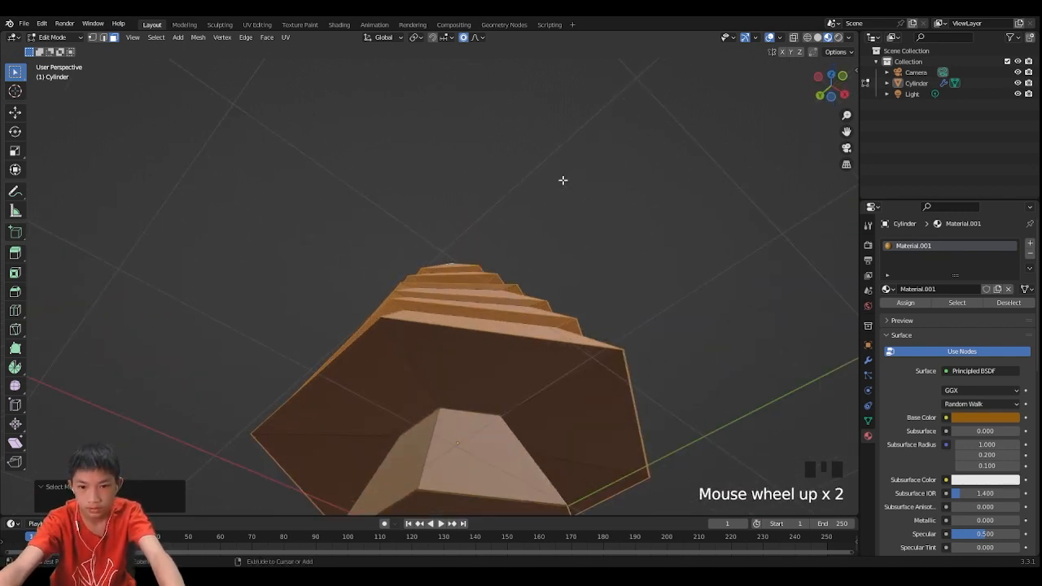
key(ctrl+KP_Add)
scroll(508, 473, down, 1)
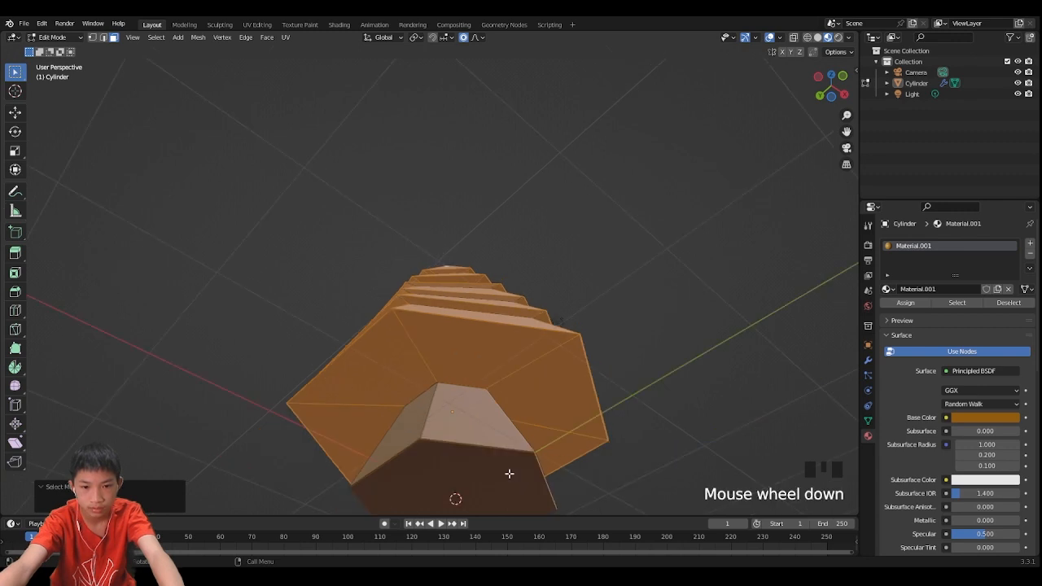
middle_drag(479, 390, 485, 504)
scroll(521, 480, down, 1)
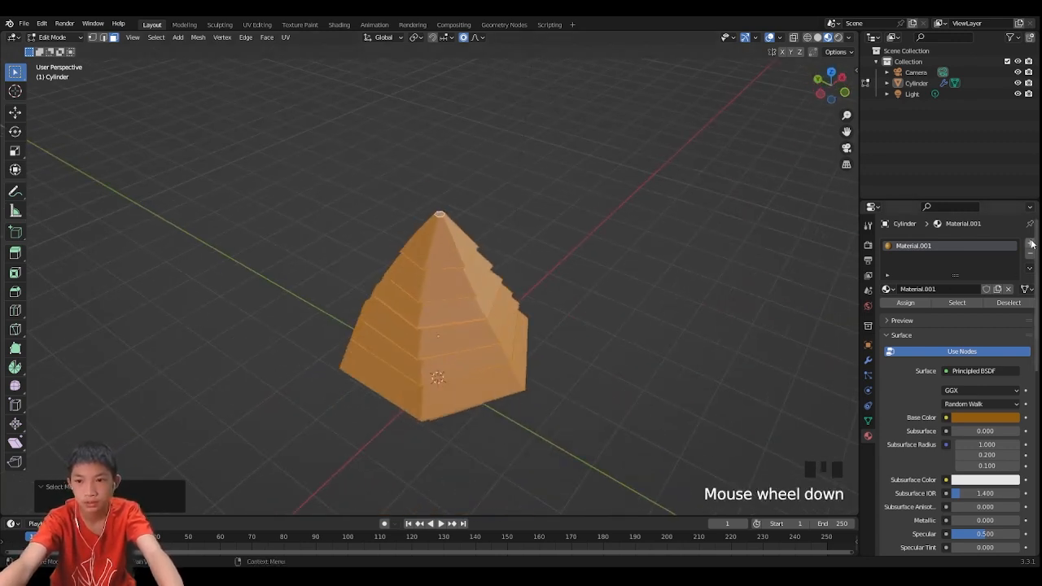
- Add a second material slot with a new material and assign it to the selected tree faces
click(1030, 244)
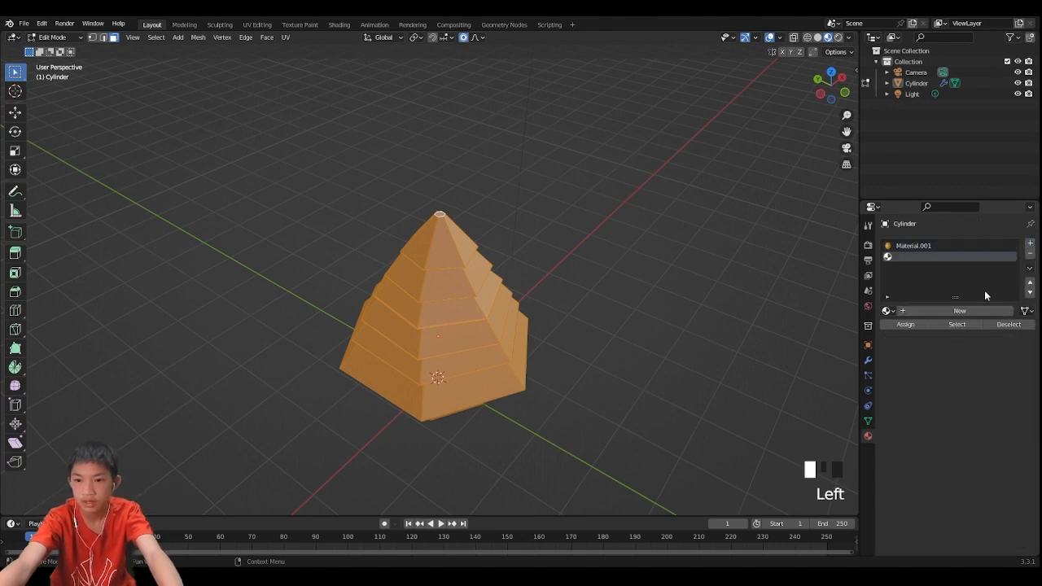
click(949, 309)
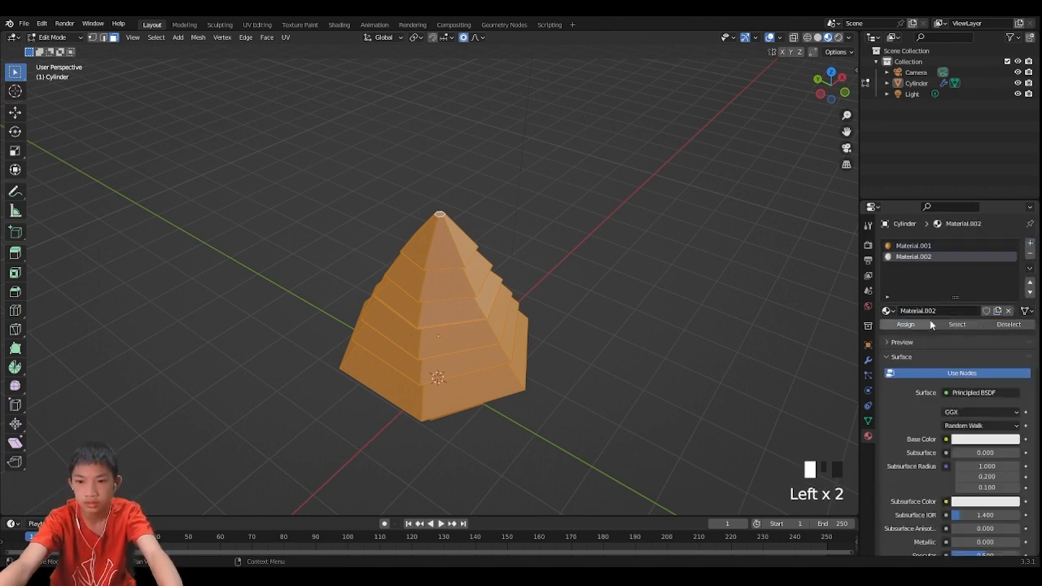
click(907, 324)
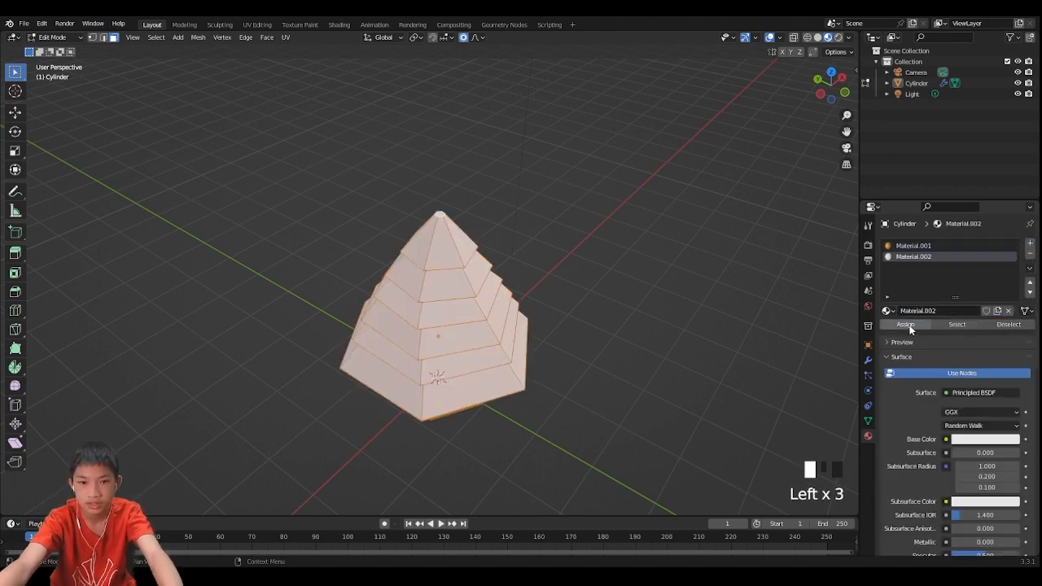
- Set the new material's base color to green (H 0.393, S 0.845, V 0.800) and return to object mode
click(975, 439)
mouse_move(957, 350)
mouse_down()
mouse_move(948, 324)
mouse_move(934, 318)
mouse_up()
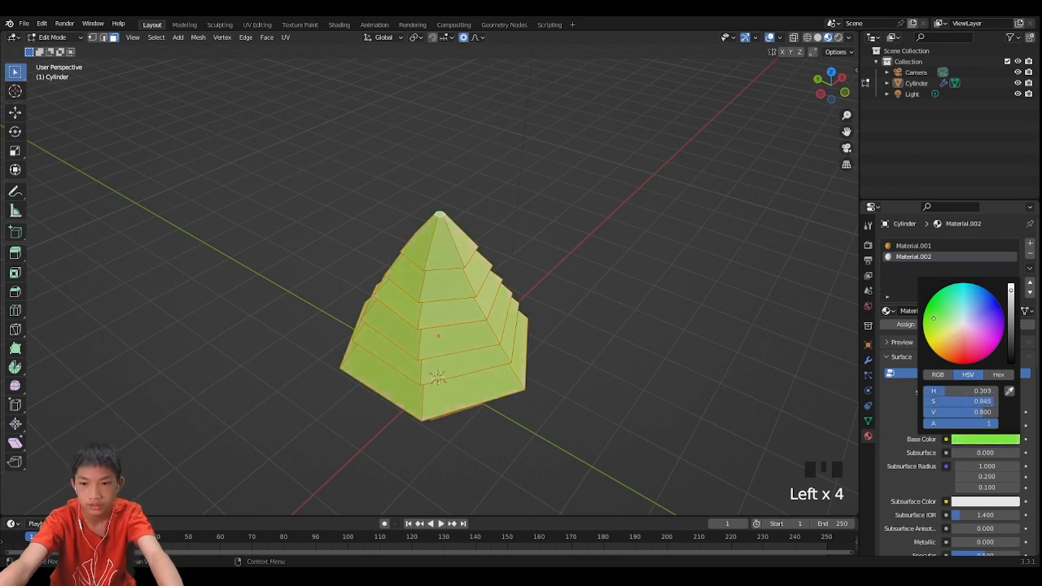
key(Tab)
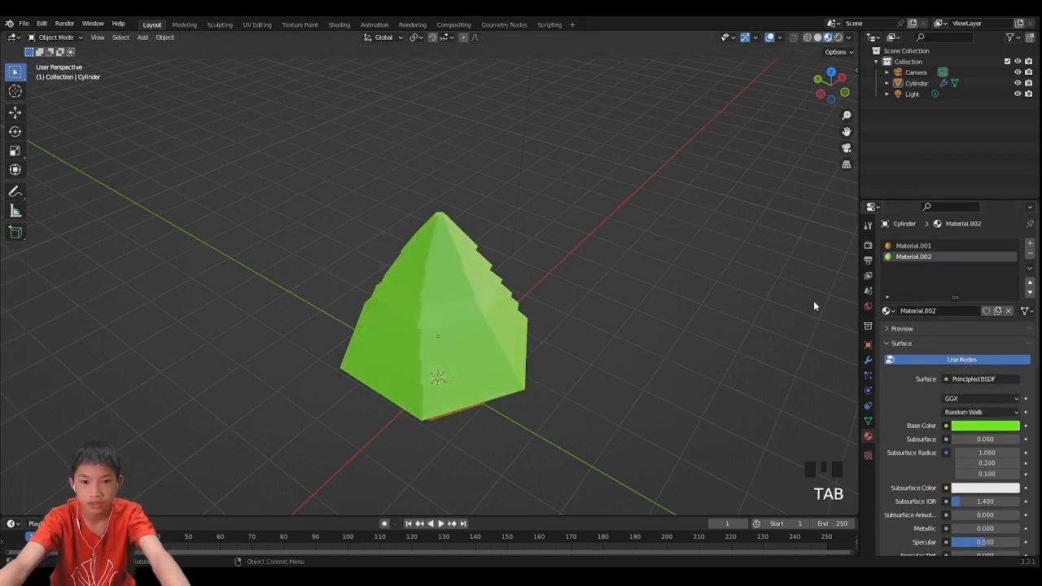
key(Tab)
key(Tab)
- Adjust the green material's base color to H 0.302, S 0.986, V 0.800
middle_drag(567, 302, 620, 270)
scroll(621, 270, up, 2)
click(983, 425)
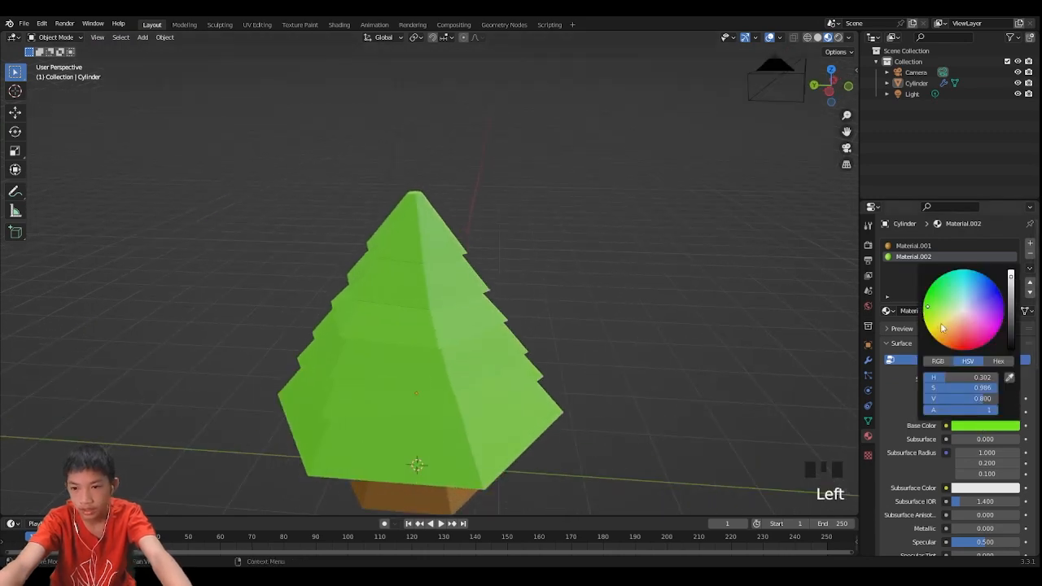
mouse_move(934, 306)
mouse_down()
mouse_move(923, 302)
mouse_move(936, 308)
mouse_up()
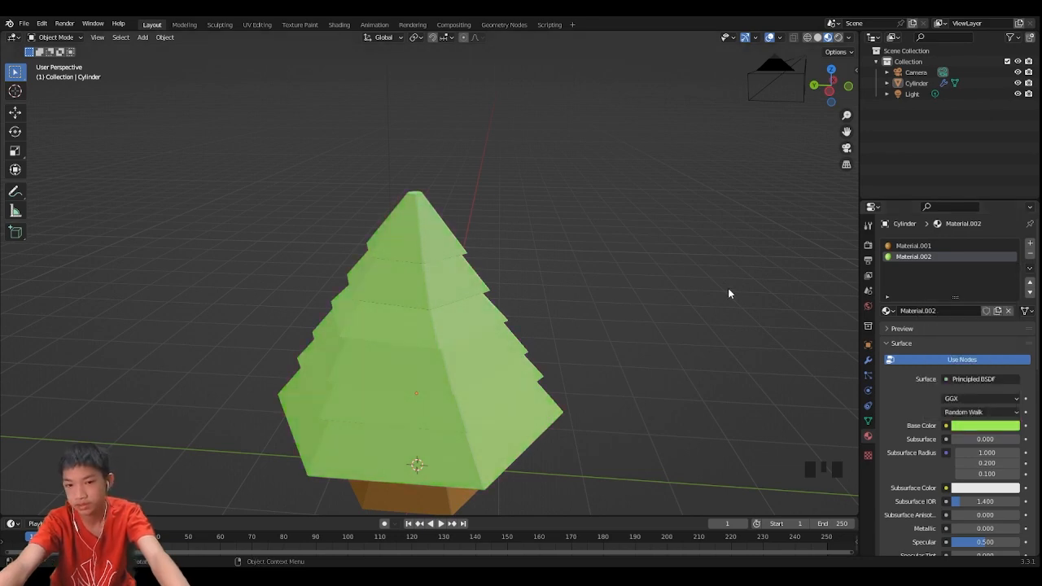
- Deselect the tree and inspect the colored tree from a lower viewing angle
click(553, 421)
scroll(560, 438, down, 2)
middle_drag(560, 437, 623, 415)
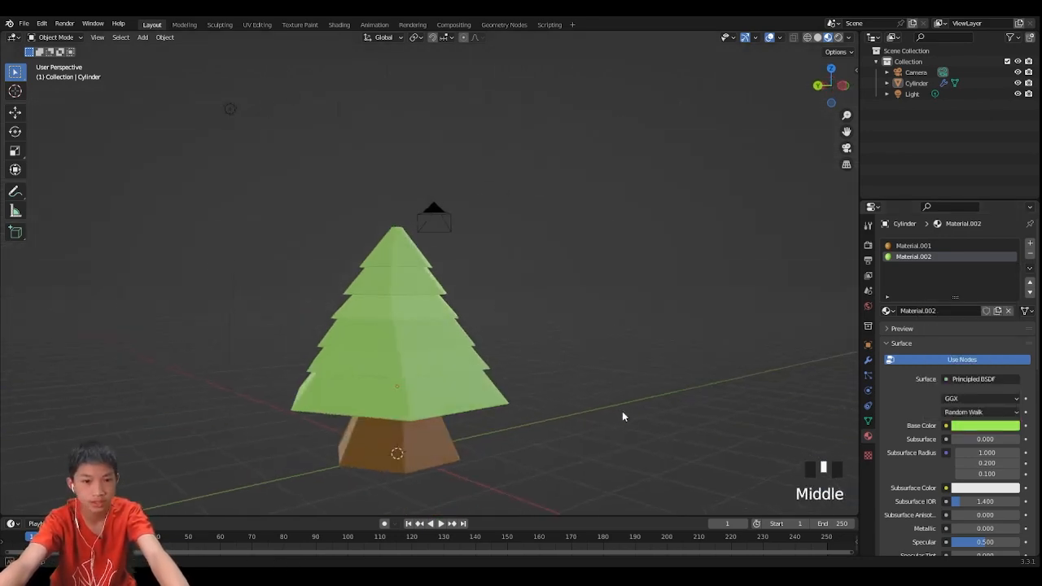
middle_drag(507, 407, 494, 428)
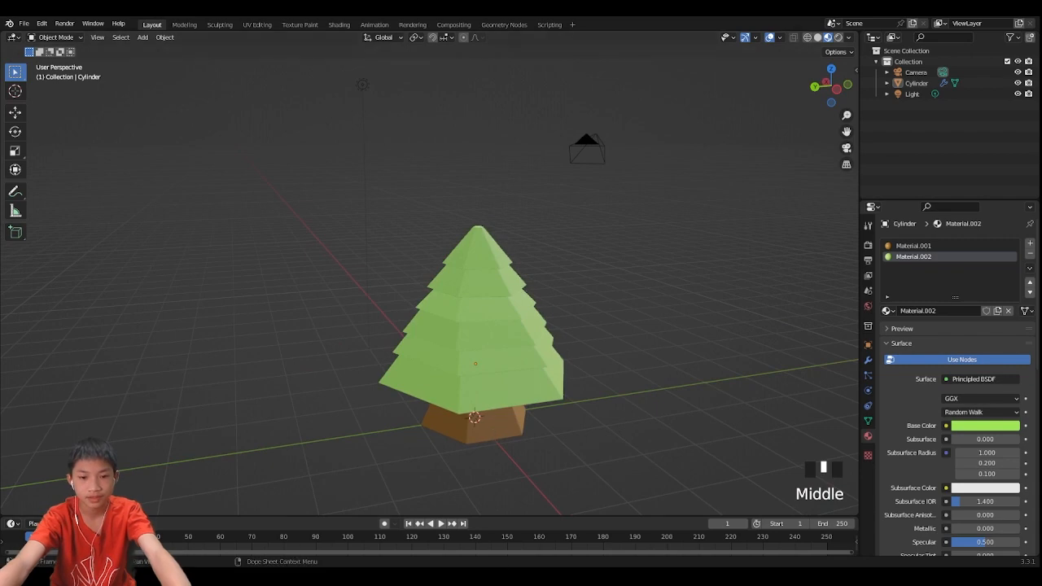